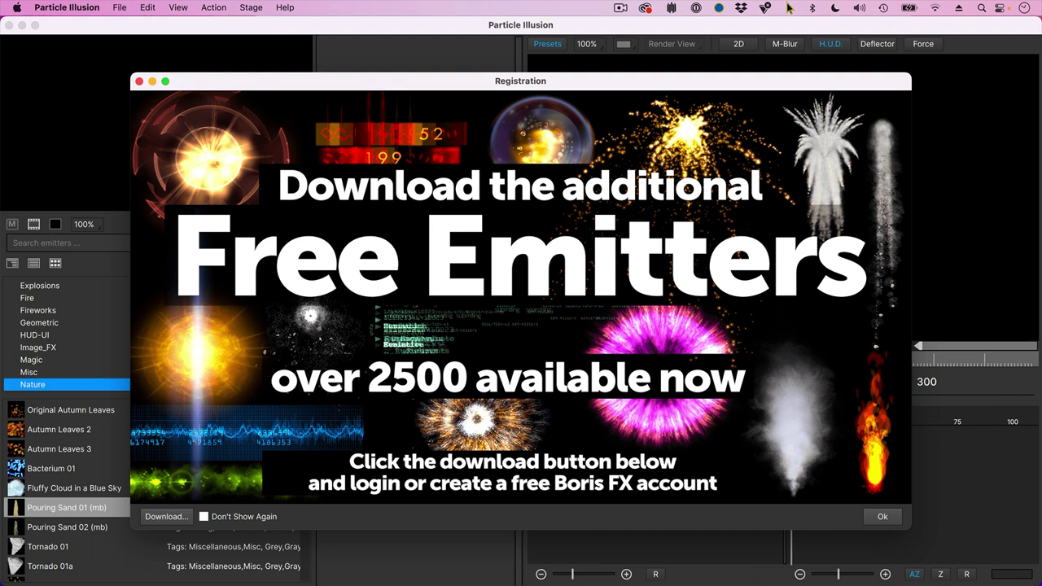
Close the Registration dialog to show the emitter library and empty Layer 1.
key("Return")
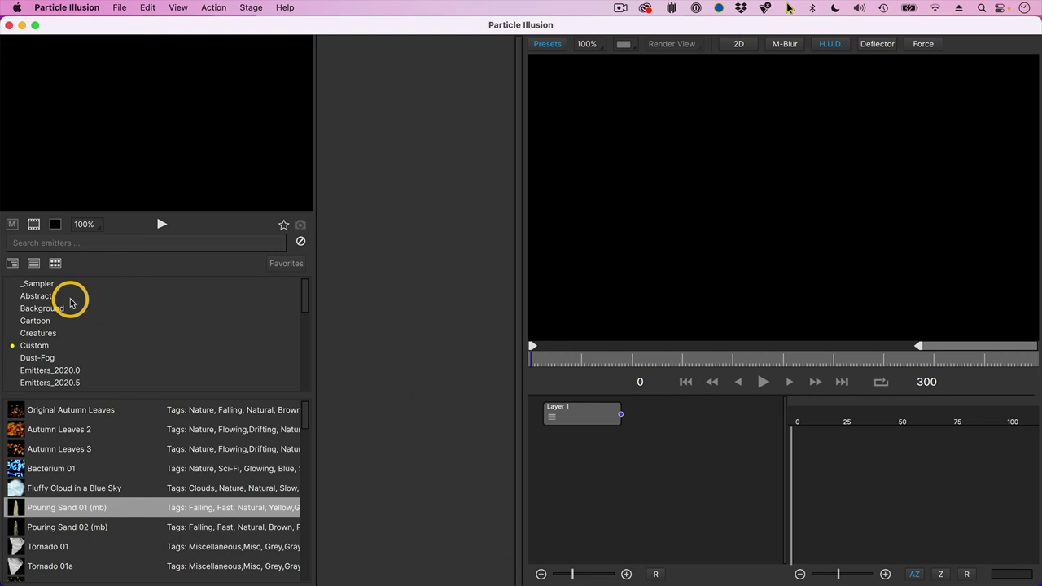
Browse the Abstract, Background, Creatures, Emitters_2020.0–2022.0 and Fire preset categories.
left_click(69, 299)
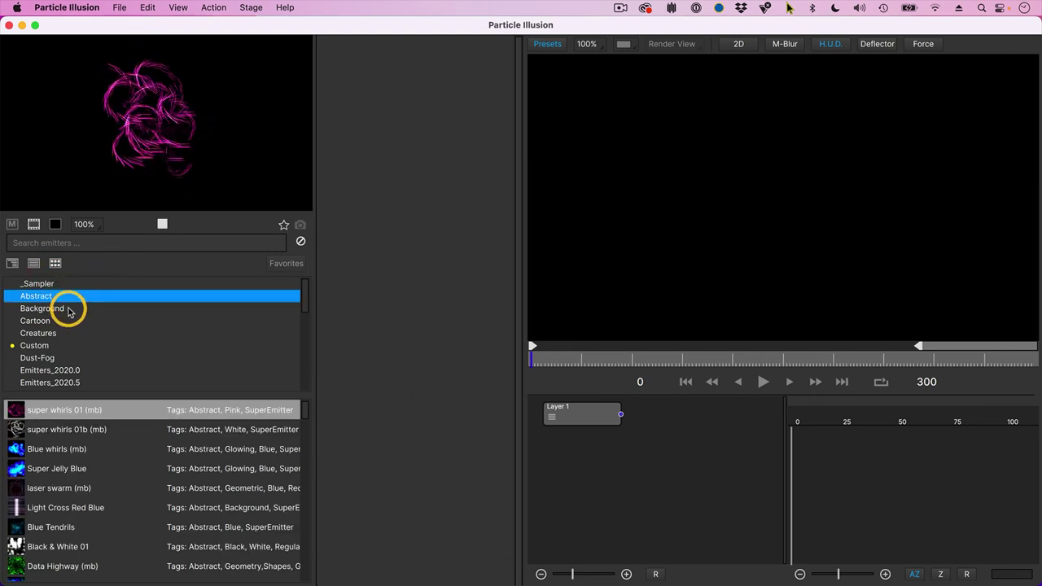
left_click(69, 310)
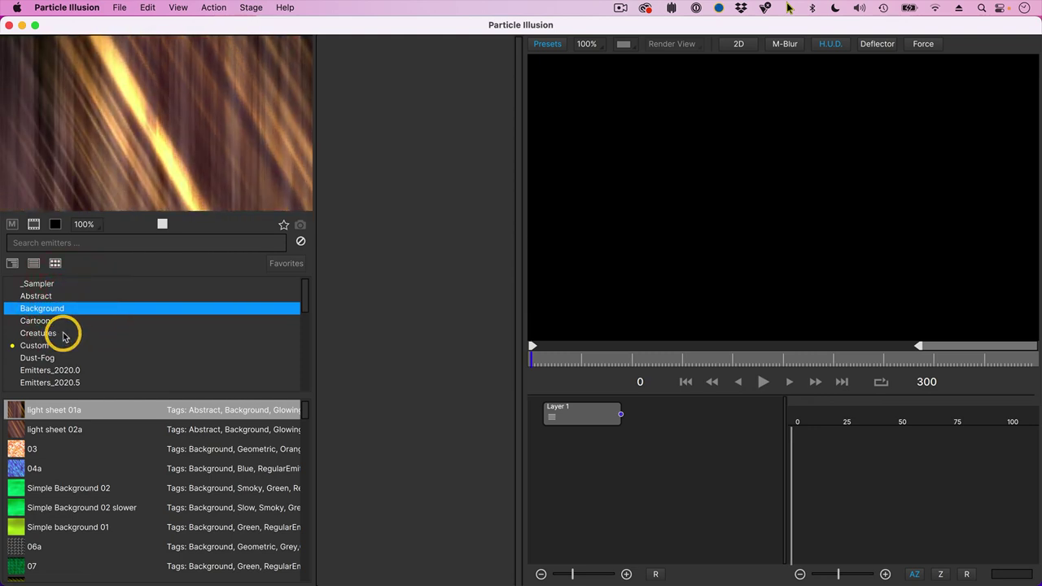
left_click(64, 336)
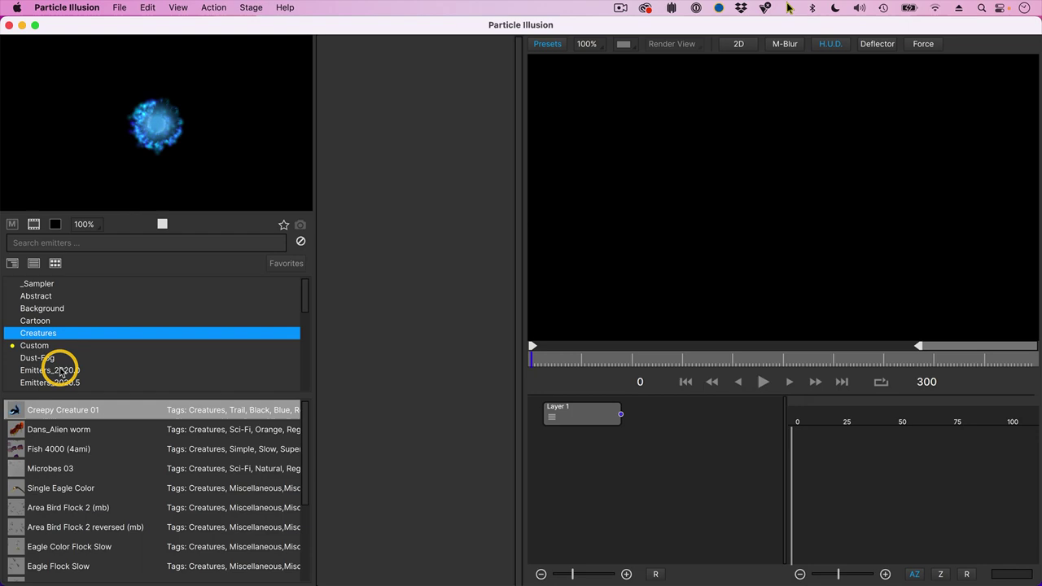
left_click(61, 371)
scroll(99, 352, "down", 3)
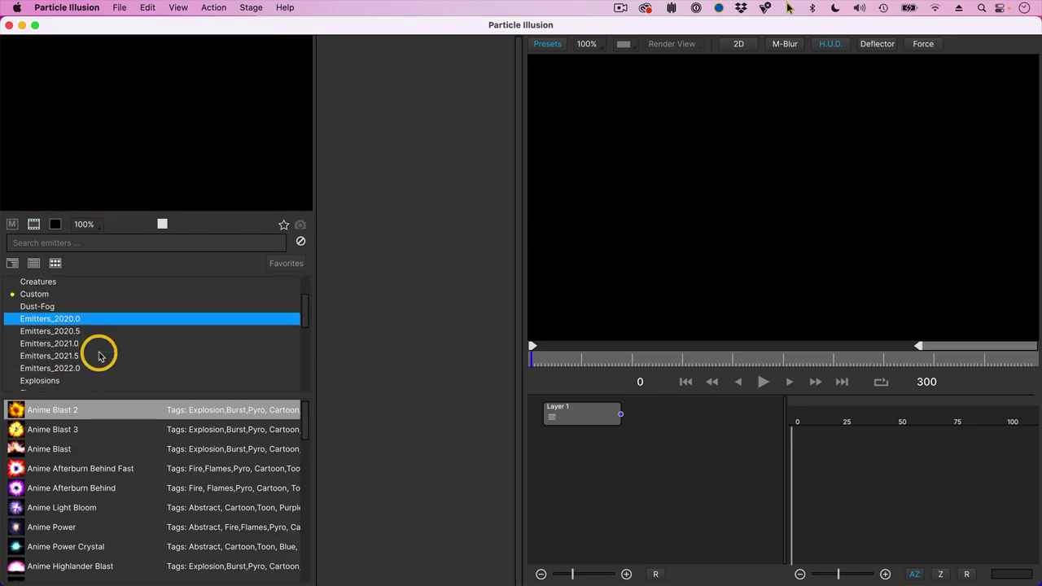
left_click(87, 353)
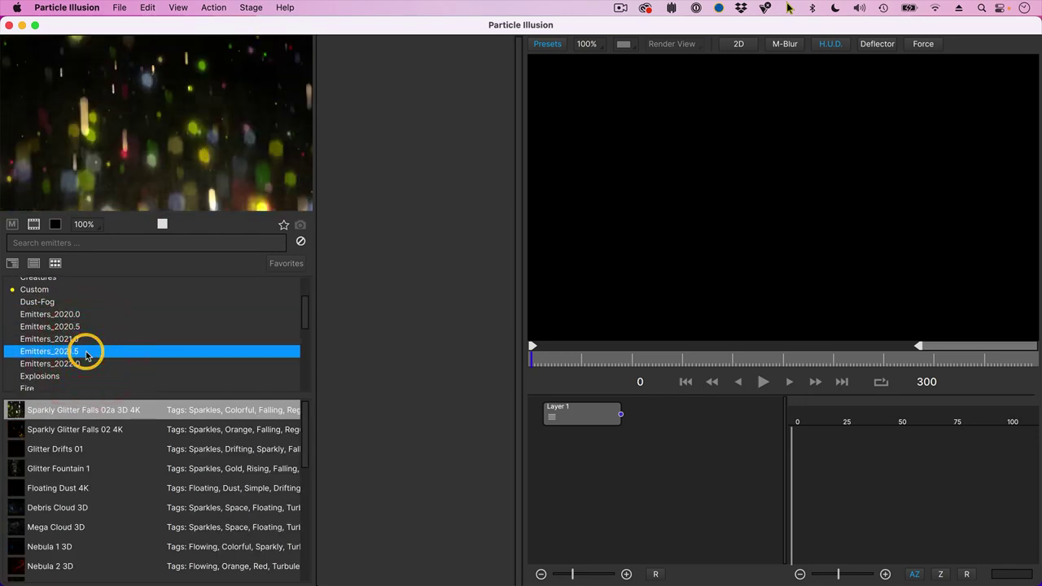
scroll(87, 355, "down", 1)
left_click(86, 346)
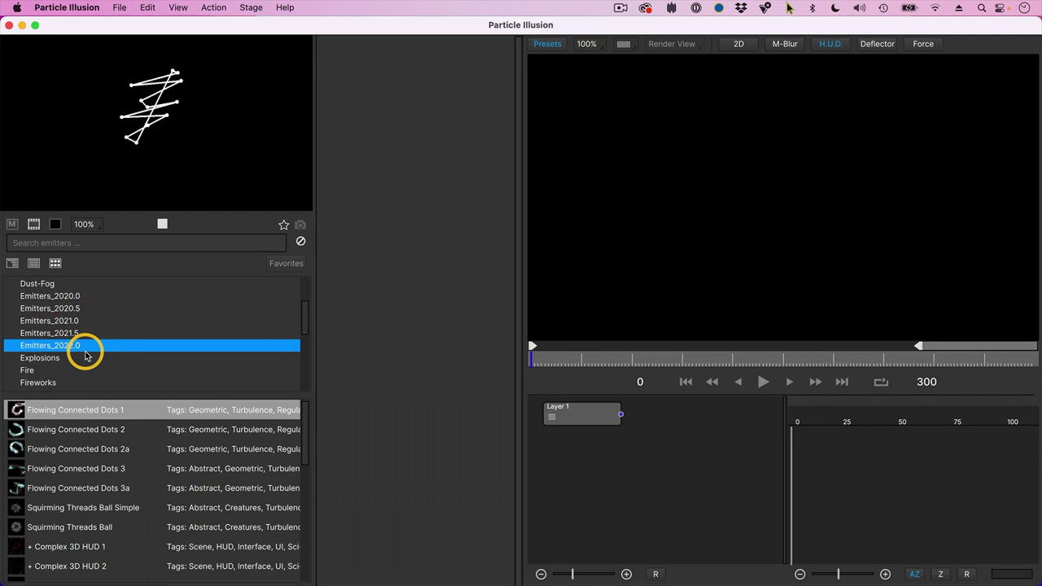
left_click(69, 374)
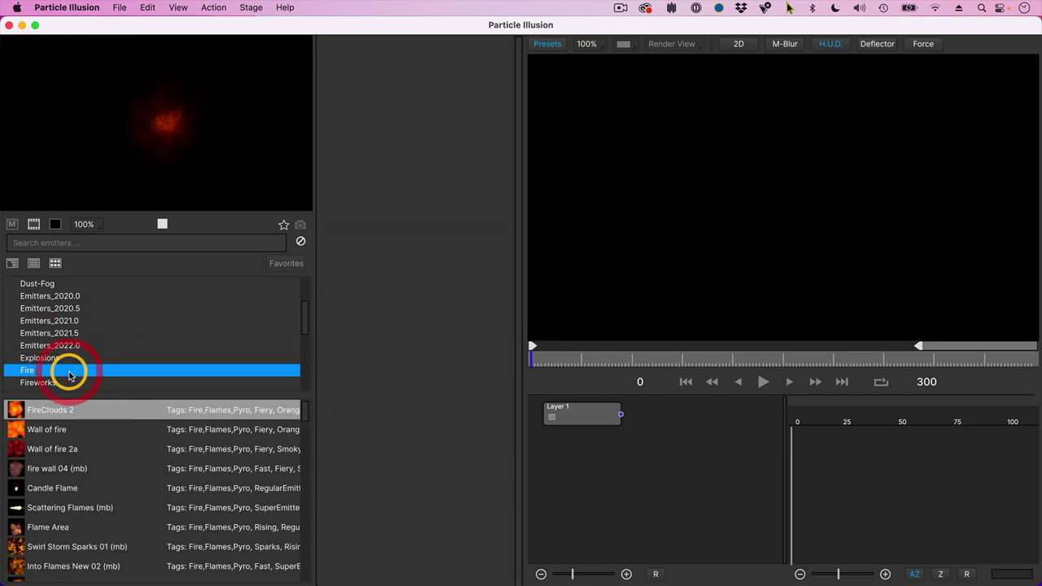
Browse the Explosions, Fireworks, Magic, Nature, Smoke, Snow and Space preset categories.
scroll(70, 375, "down", 1)
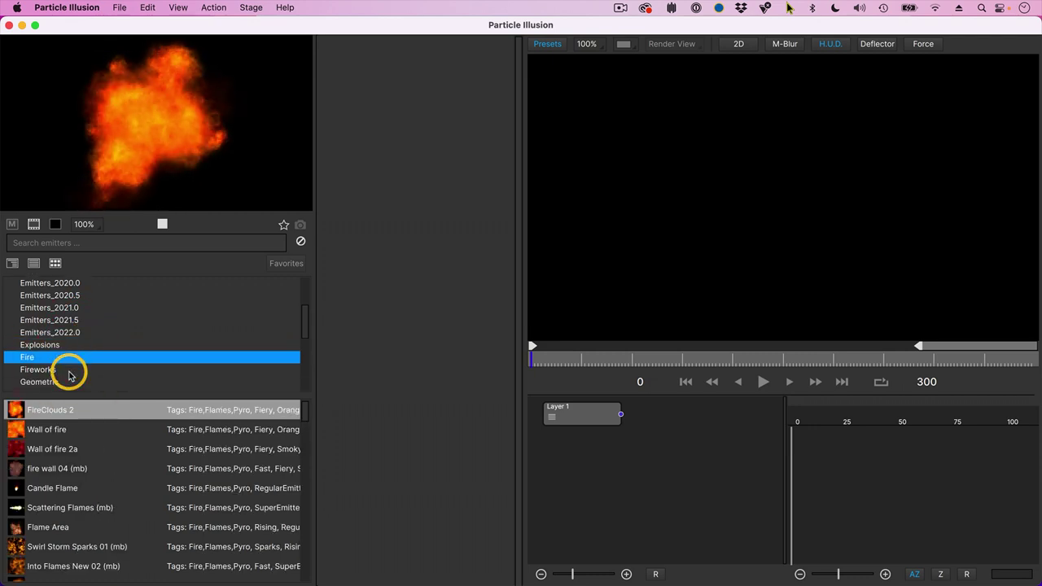
left_click(57, 345)
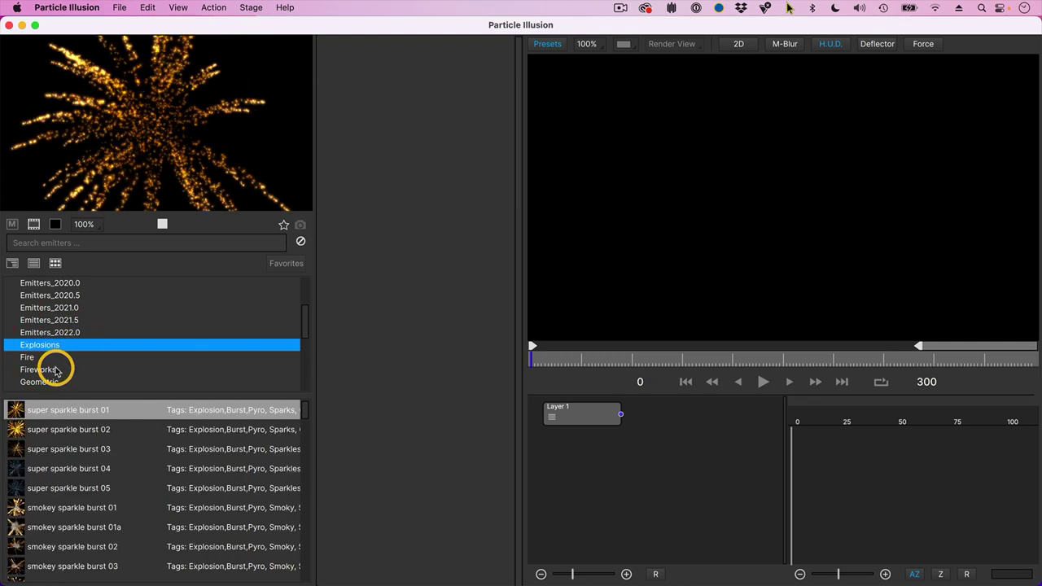
left_click(57, 370)
scroll(56, 368, "down", 5)
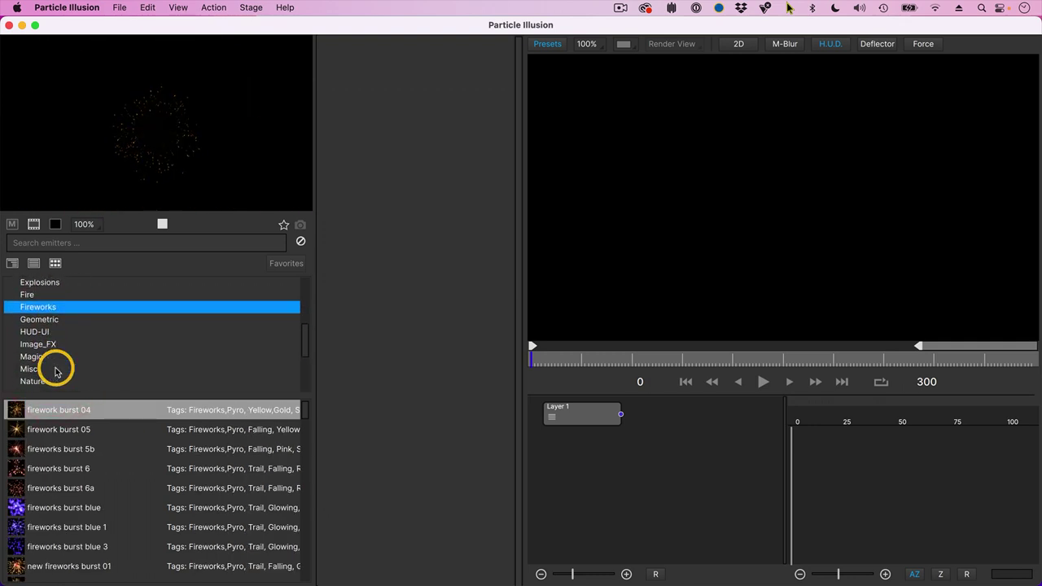
left_click(45, 355)
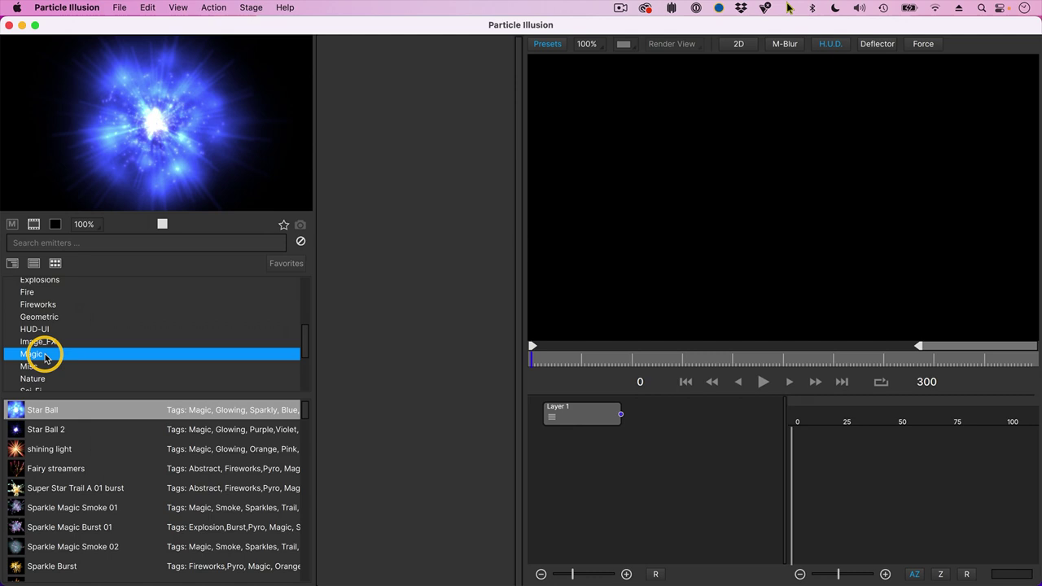
left_click(41, 379)
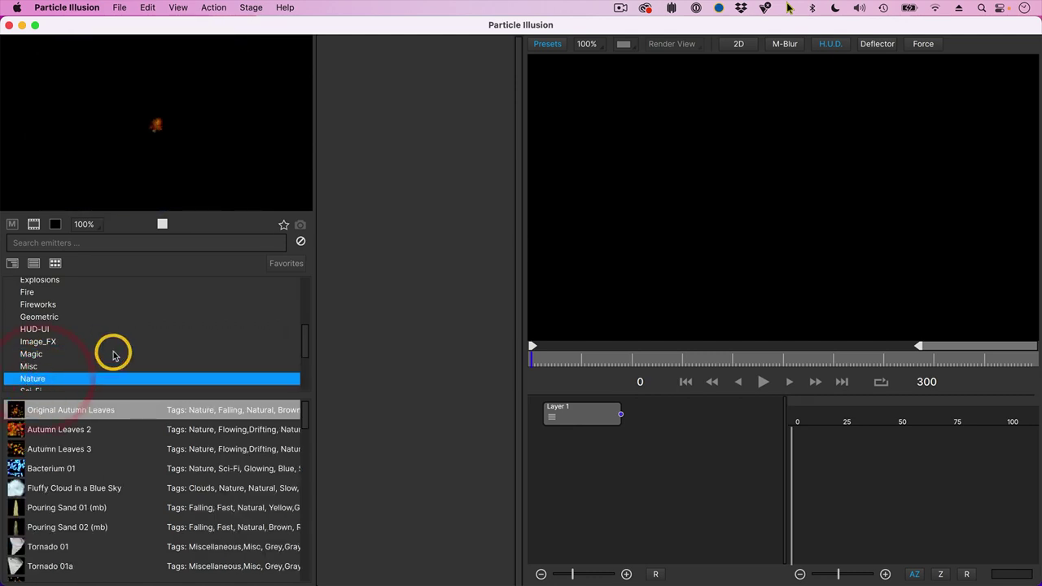
scroll(112, 352, "down", 5)
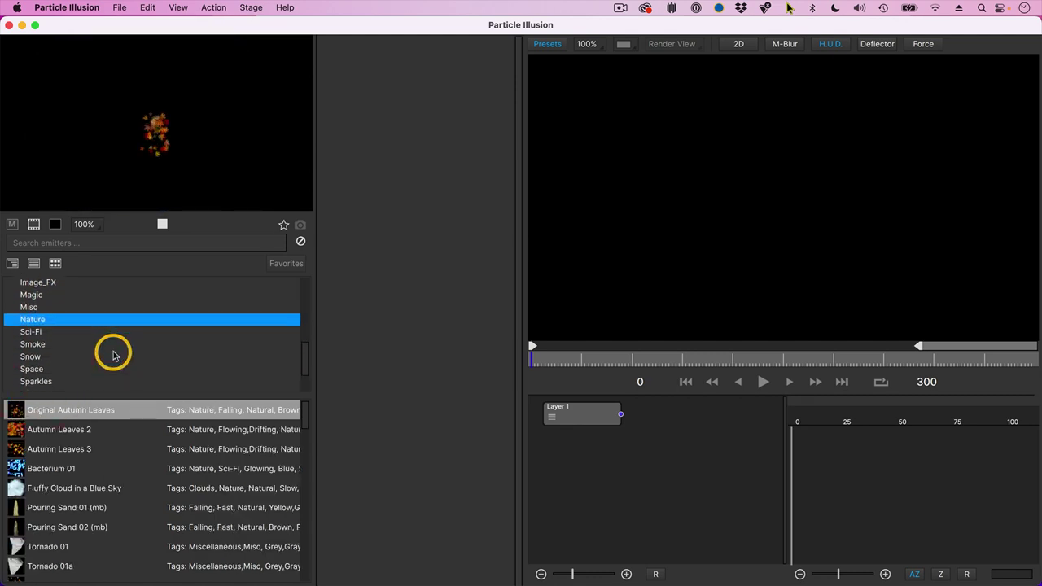
left_click(47, 347)
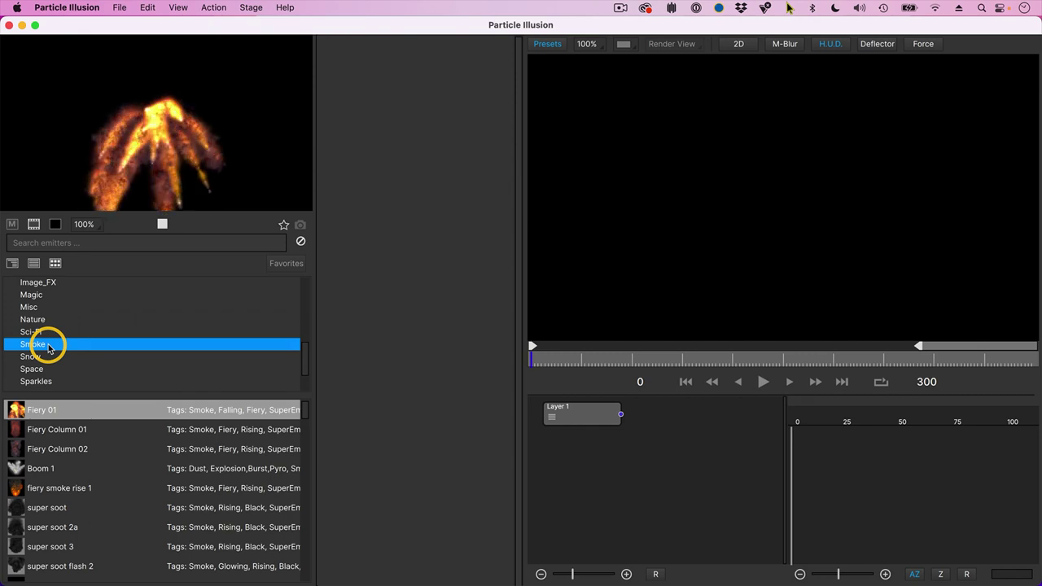
left_click(41, 357)
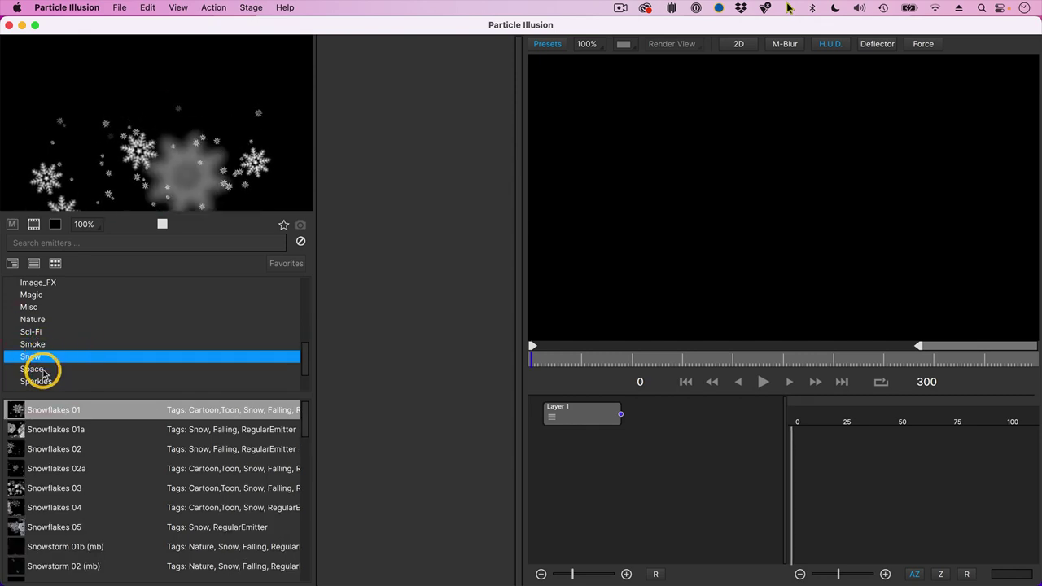
left_click(43, 372)
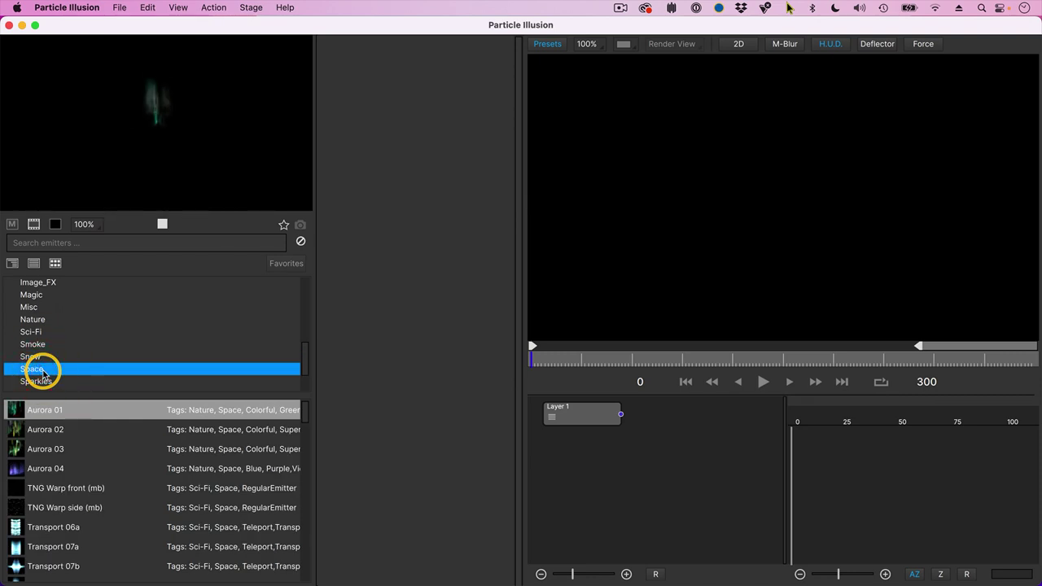
In Sparkles, preview Suction Sparkles 01/02, Simple Weightless Sparks 01, then Super Twinkle 01.
left_click(43, 381)
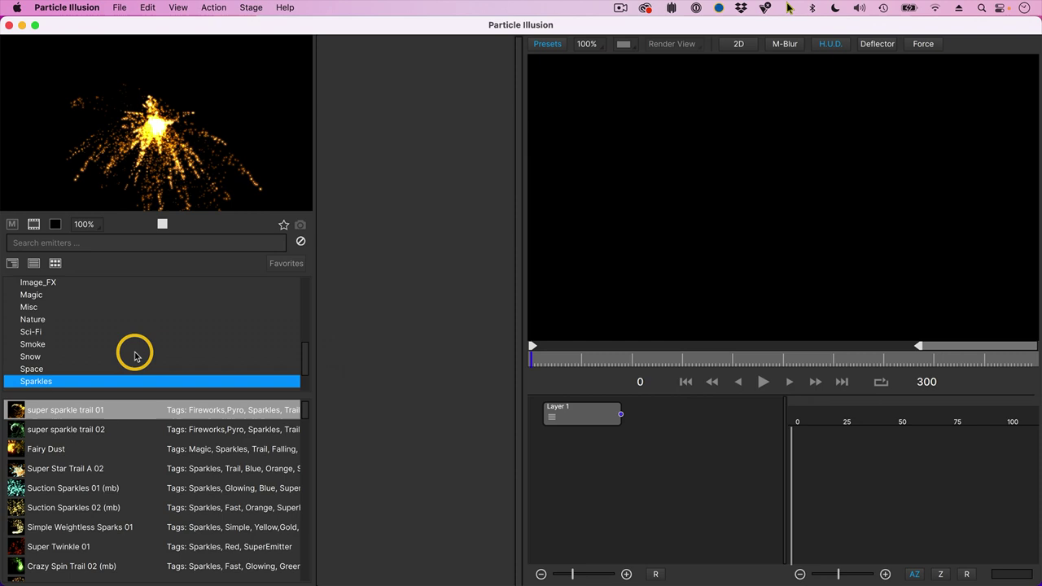
scroll(84, 452, "down", 1)
scroll(83, 450, "down", 2)
left_click(76, 435)
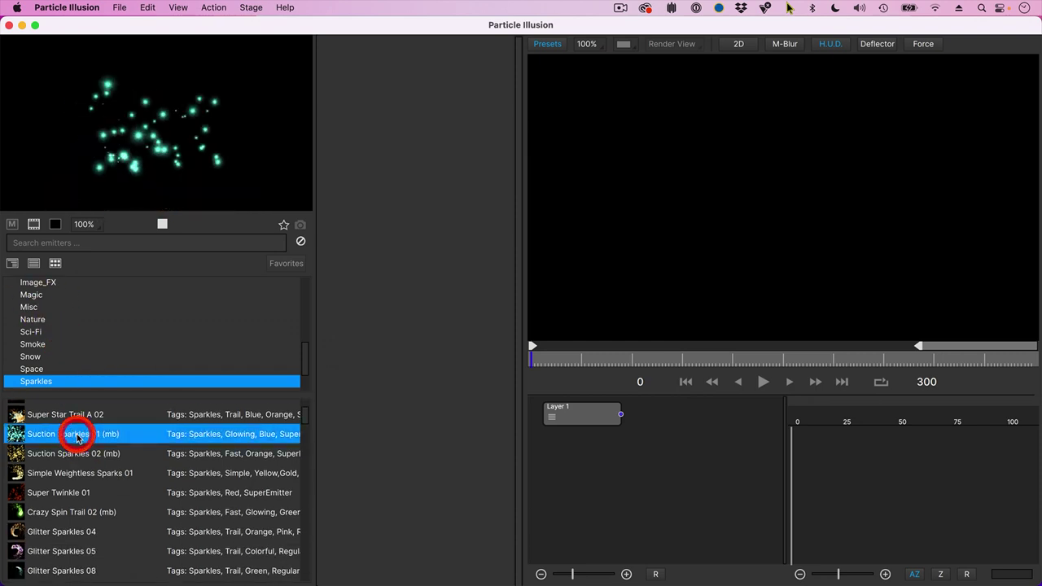
left_click(77, 452)
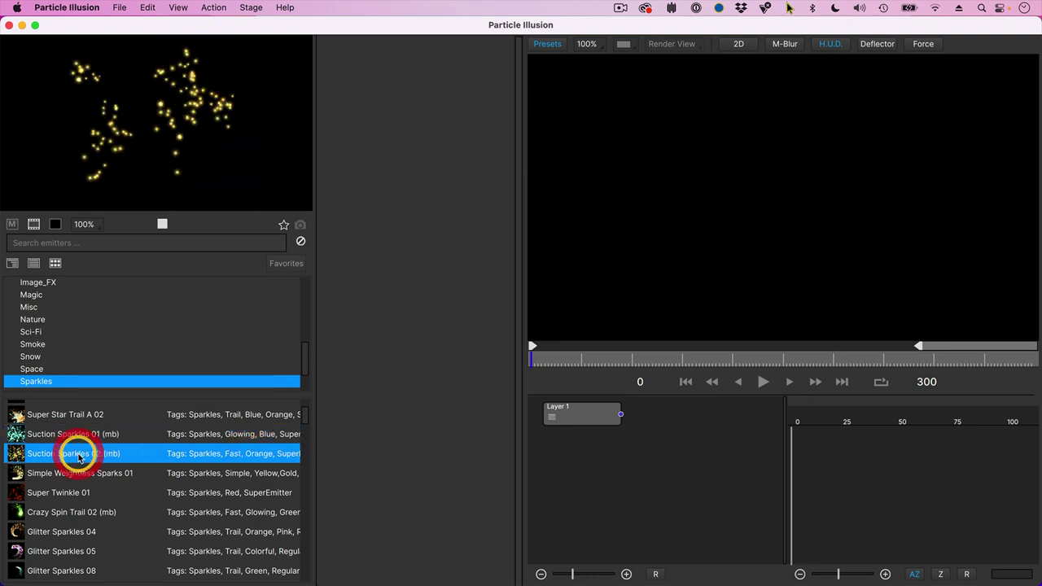
left_click(80, 474)
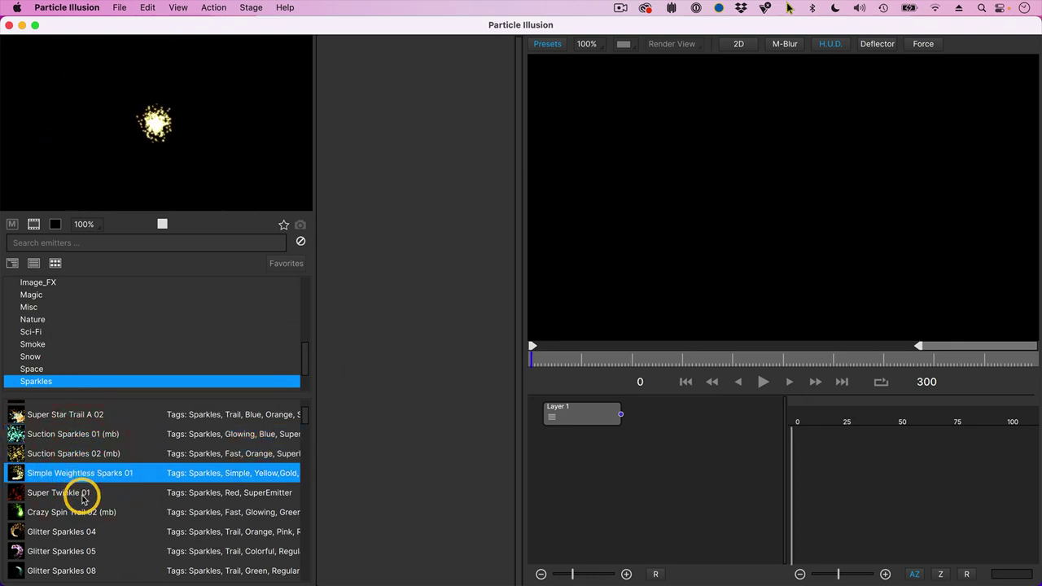
left_click(82, 494)
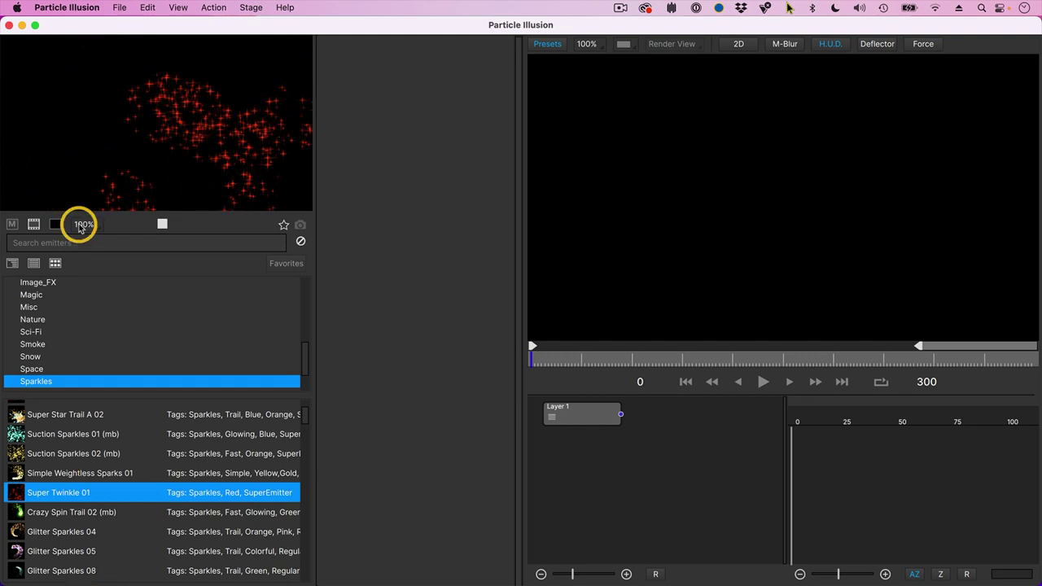
Add the StainedGlass 01 texture emitter, stretch it to 1162 by 622, and play it.
scroll(88, 290, "down", 3)
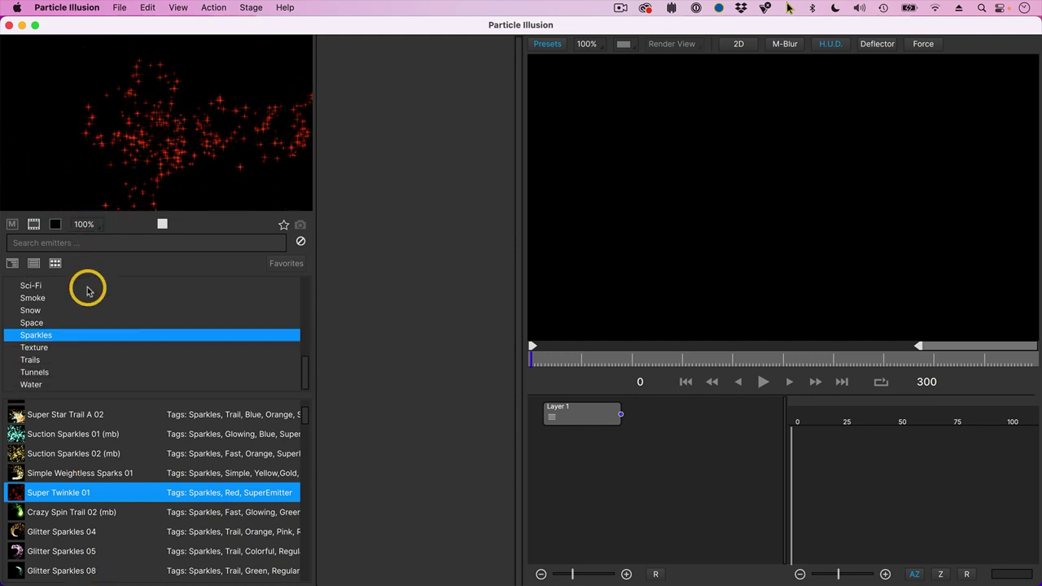
left_click(70, 347)
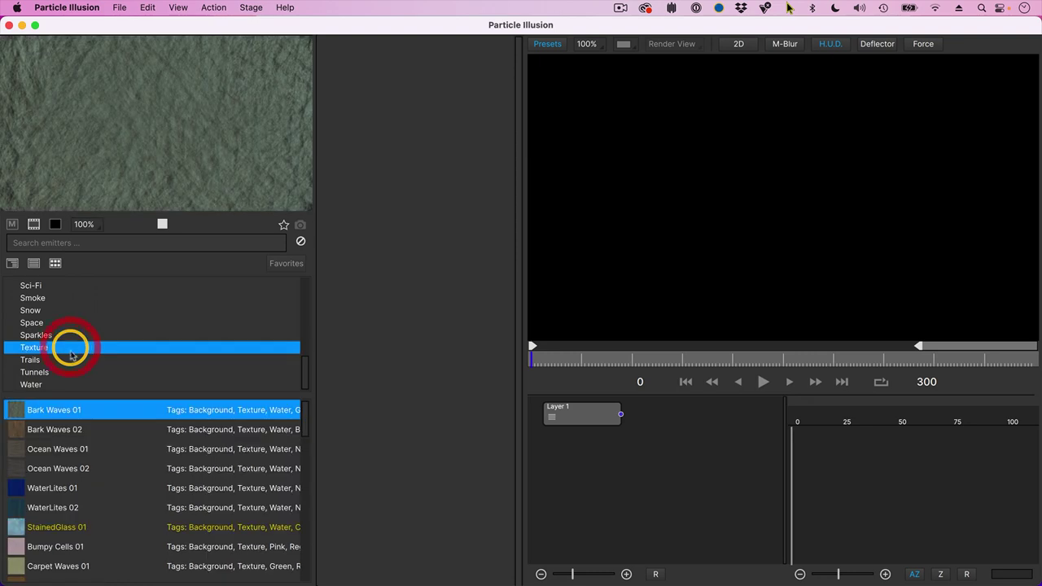
left_click(88, 527)
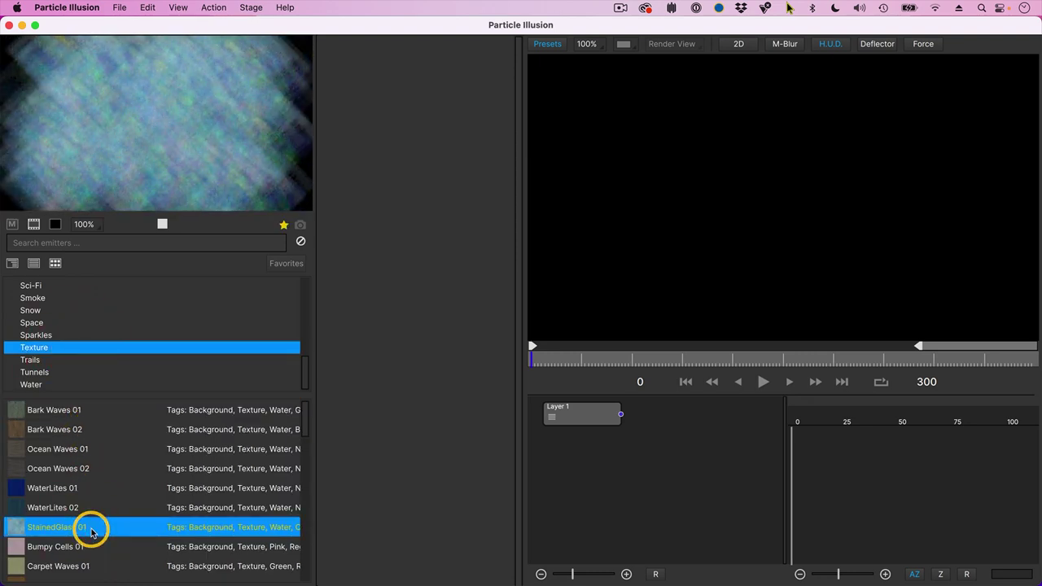
double_click(18, 529)
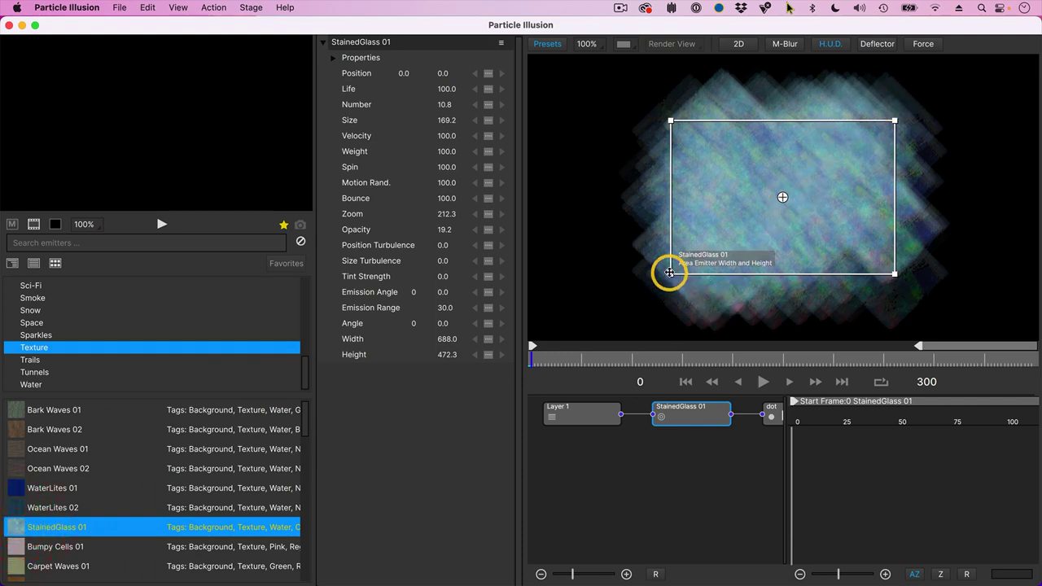
left_click_drag(669, 274, 593, 301)
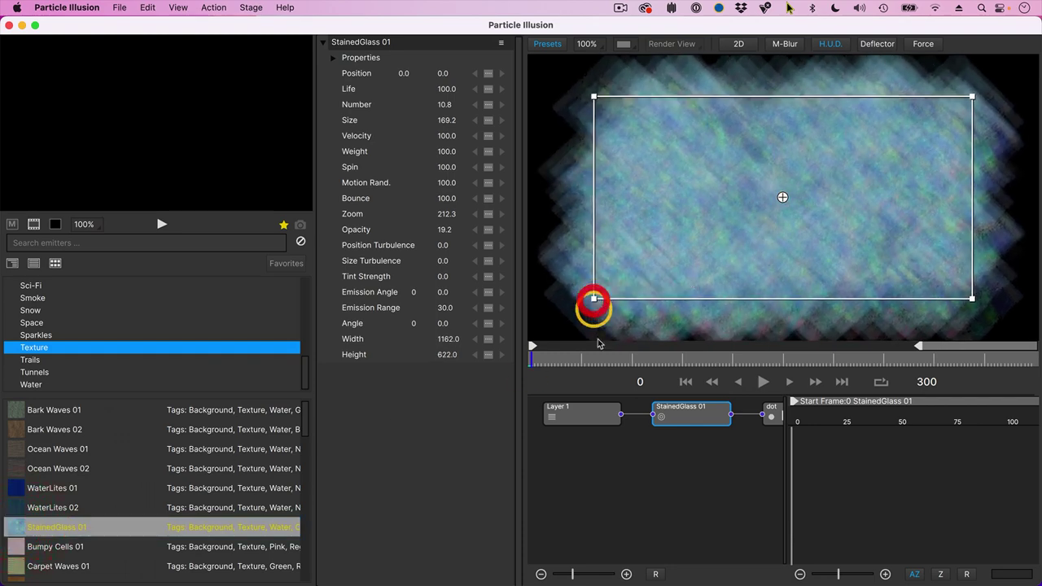
key("space")
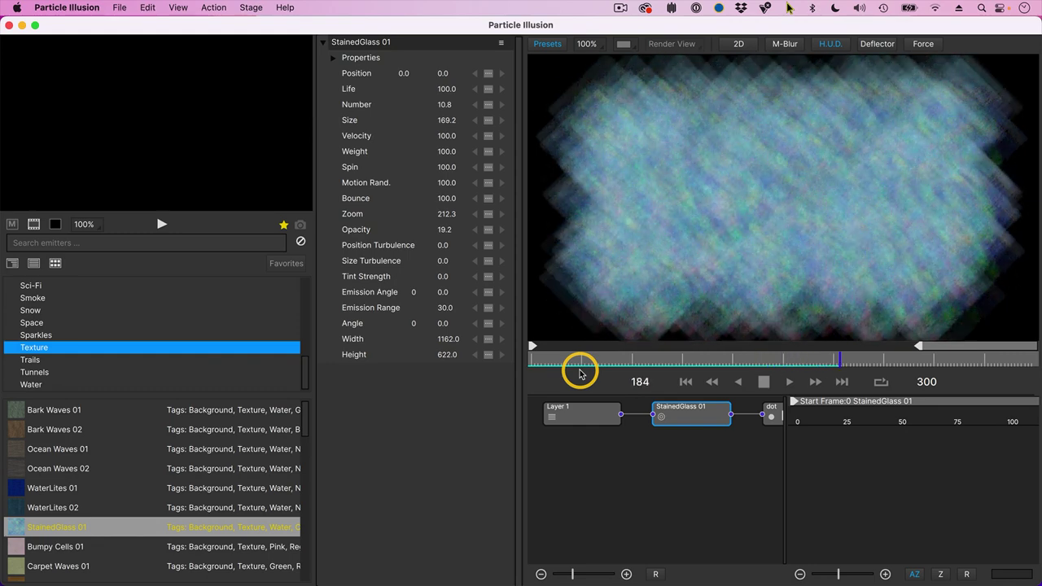
Stop playback at frame 26 and add a Carpet Waves 04 texture emitter.
left_click(580, 371)
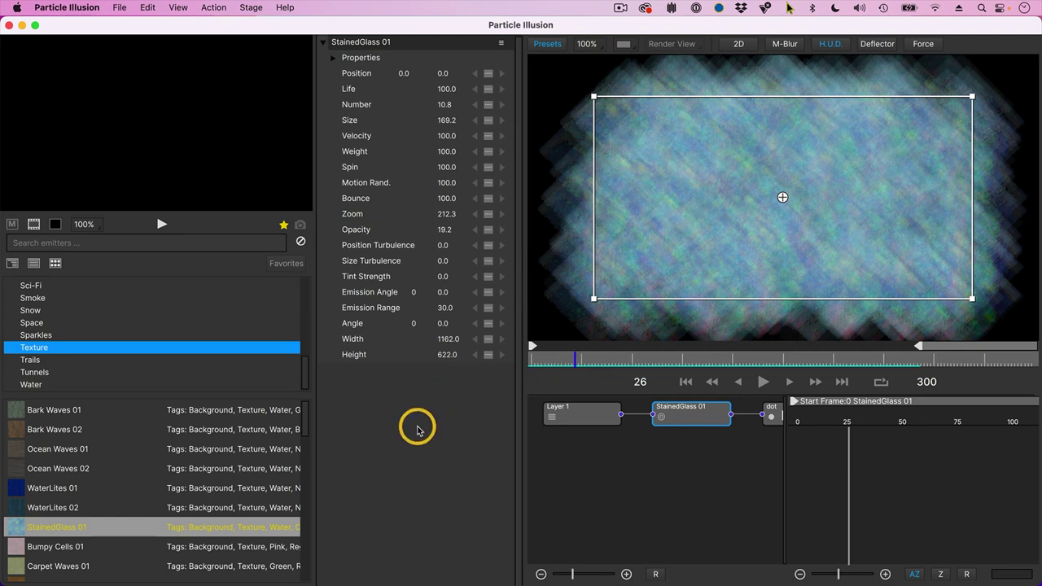
scroll(200, 470, "down", 3)
scroll(200, 470, "down", 6)
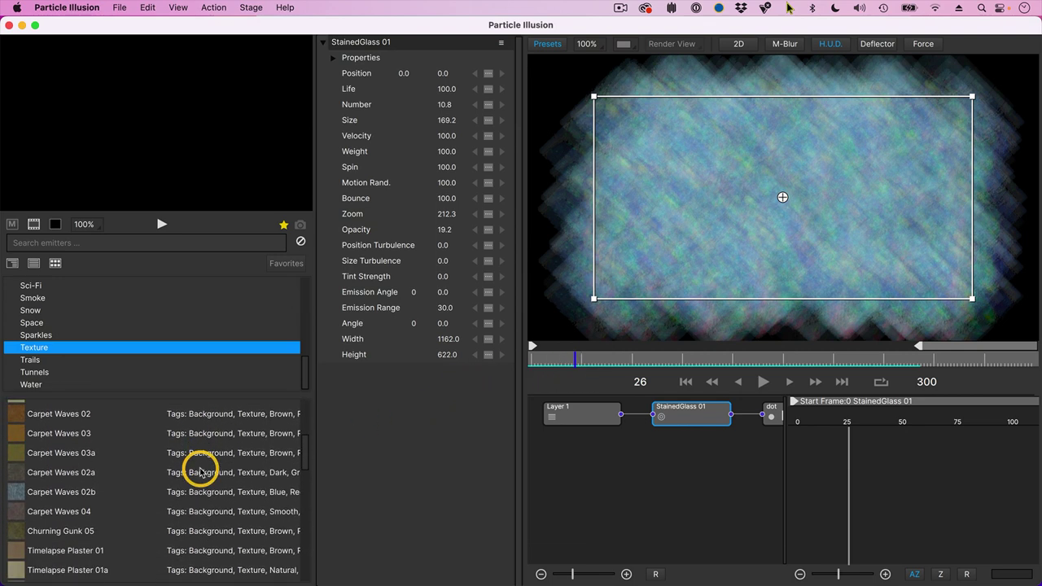
double_click(57, 513)
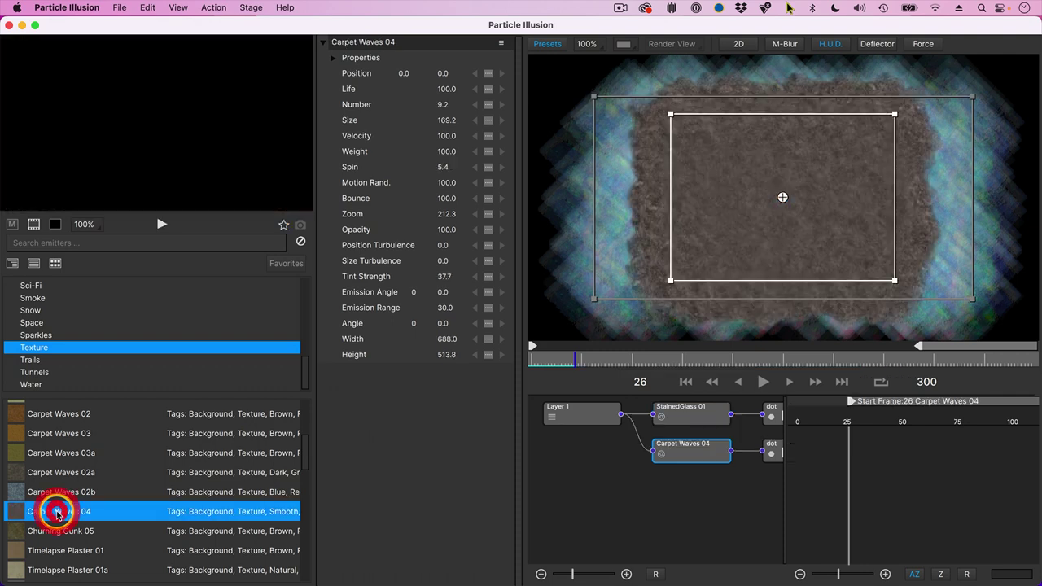
Delete Carpet Waves 04, reselect StainedGlass 01, and show the Space presets.
left_click(698, 410)
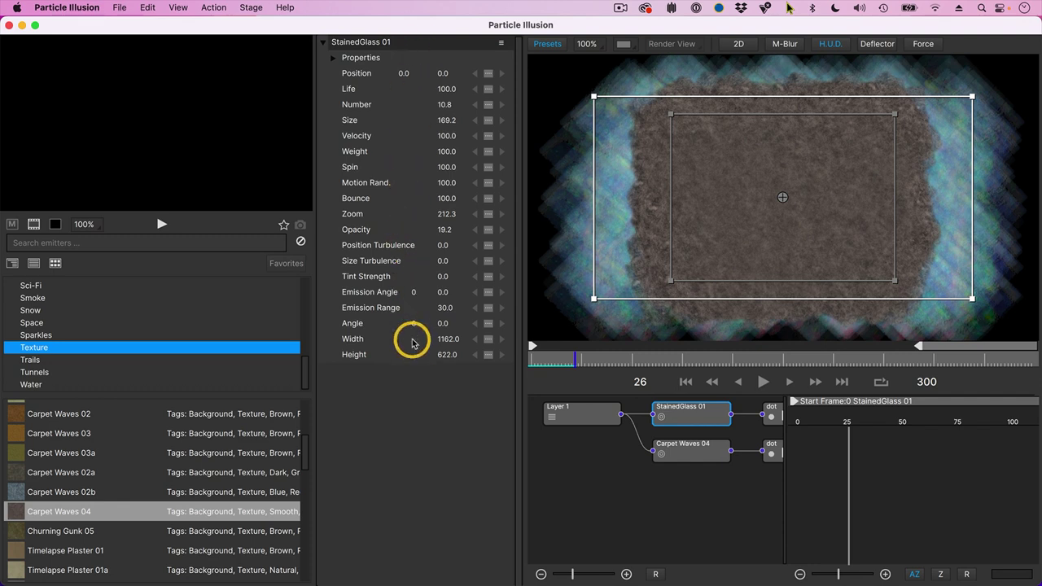
left_click(684, 453)
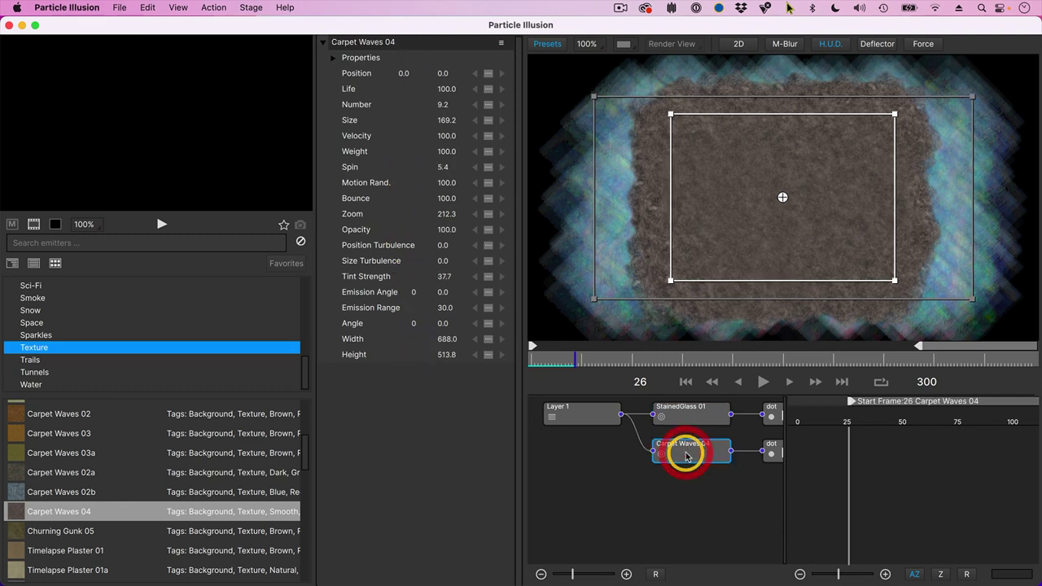
key("Delete")
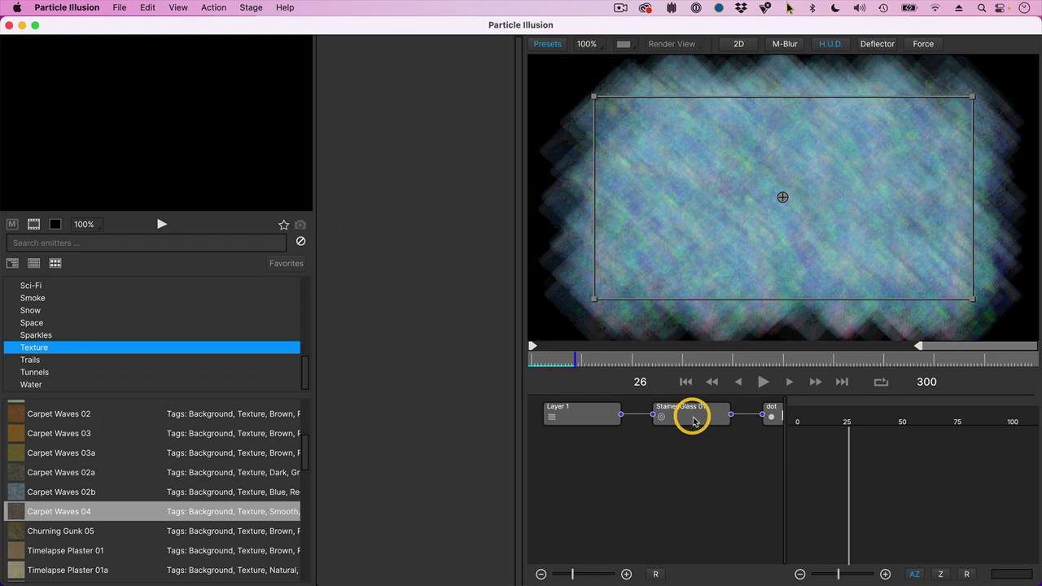
left_click(697, 423)
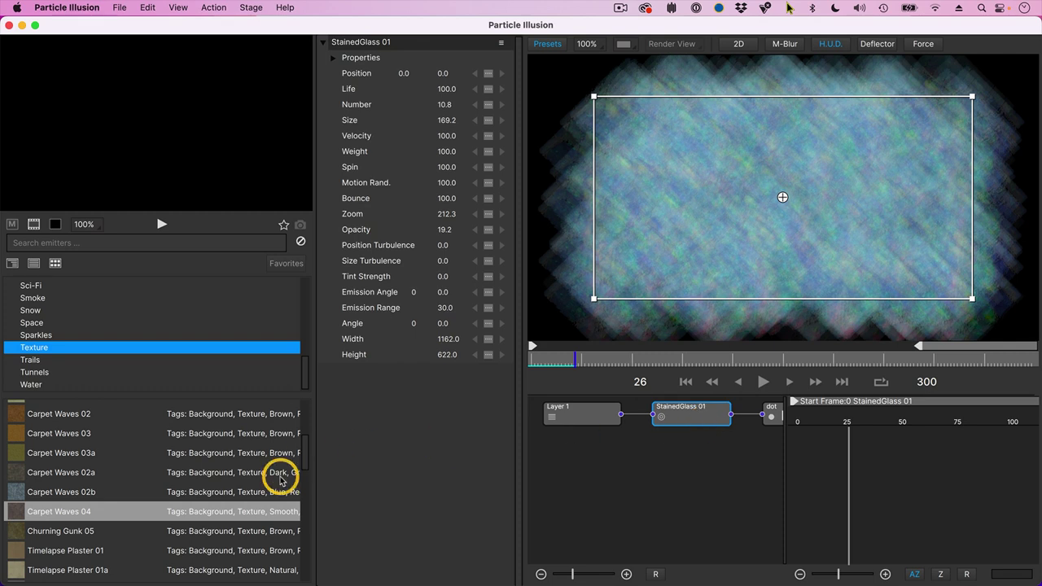
left_click(39, 323)
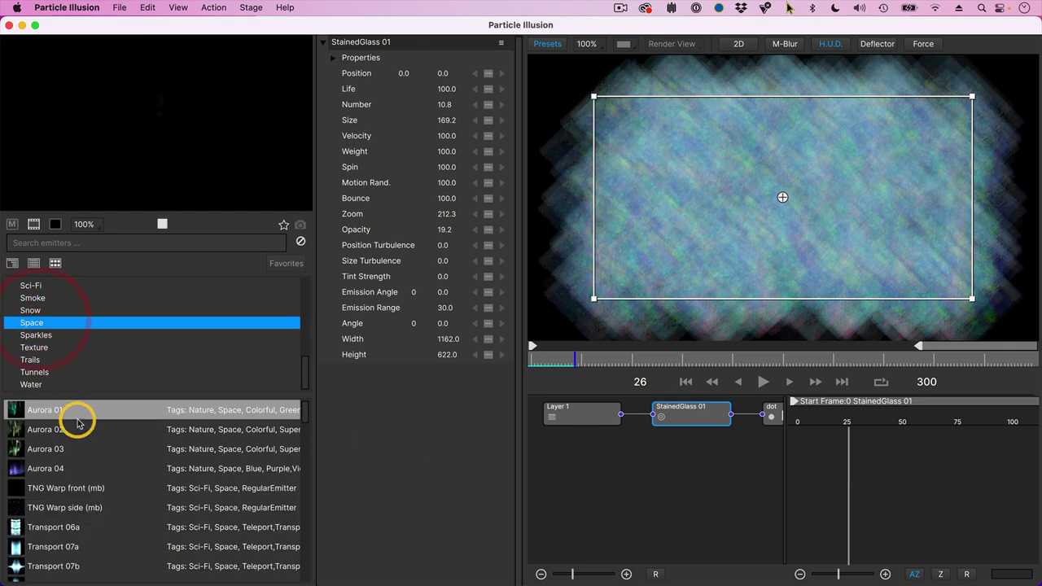
Replace StainedGlass 01 with an Aurora 04 emitter and play it briefly to frame 69.
left_click(65, 470)
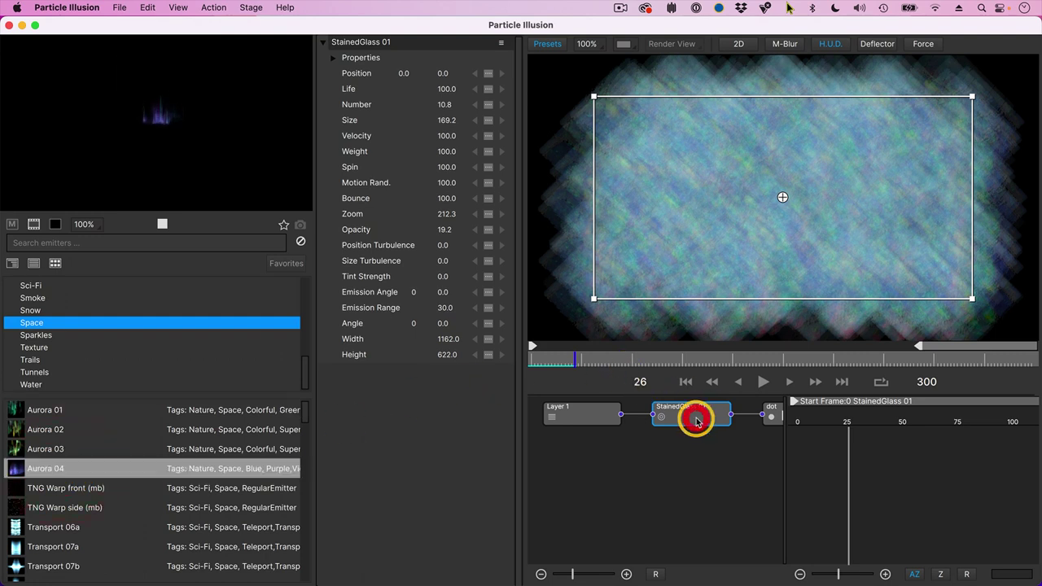
key("BackSpace")
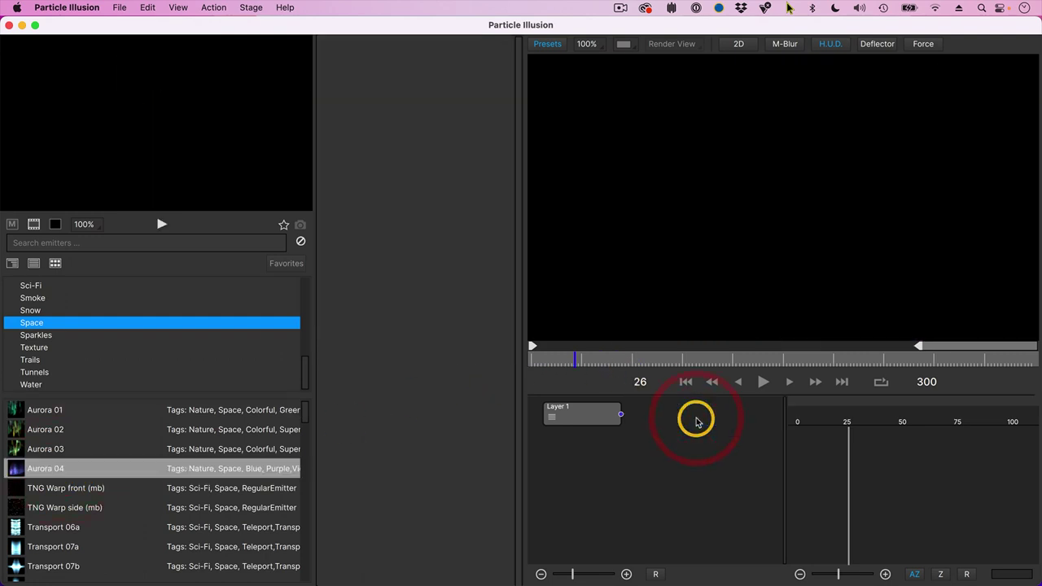
double_click(16, 471)
key("space")
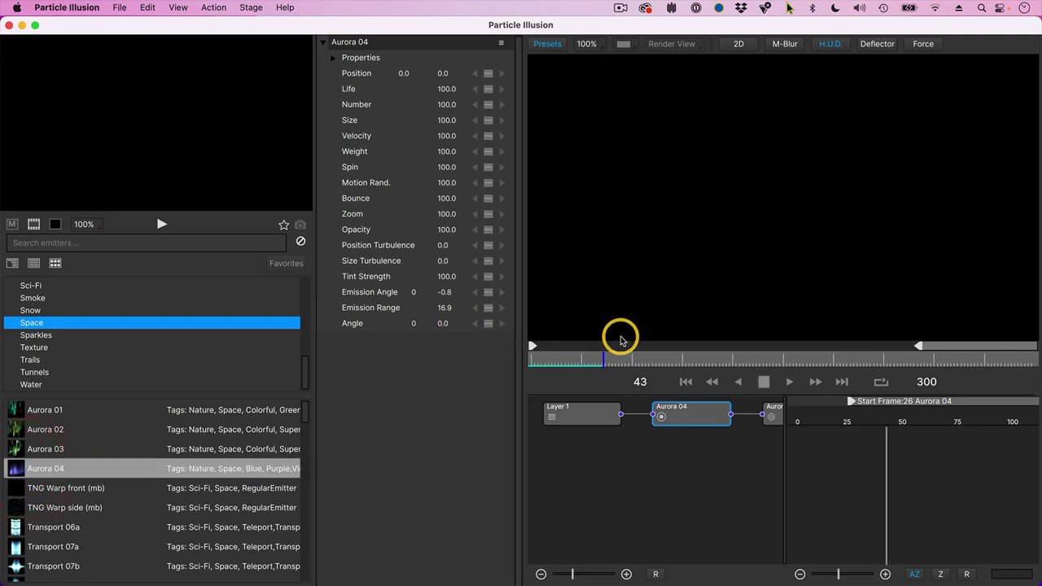
key("space")
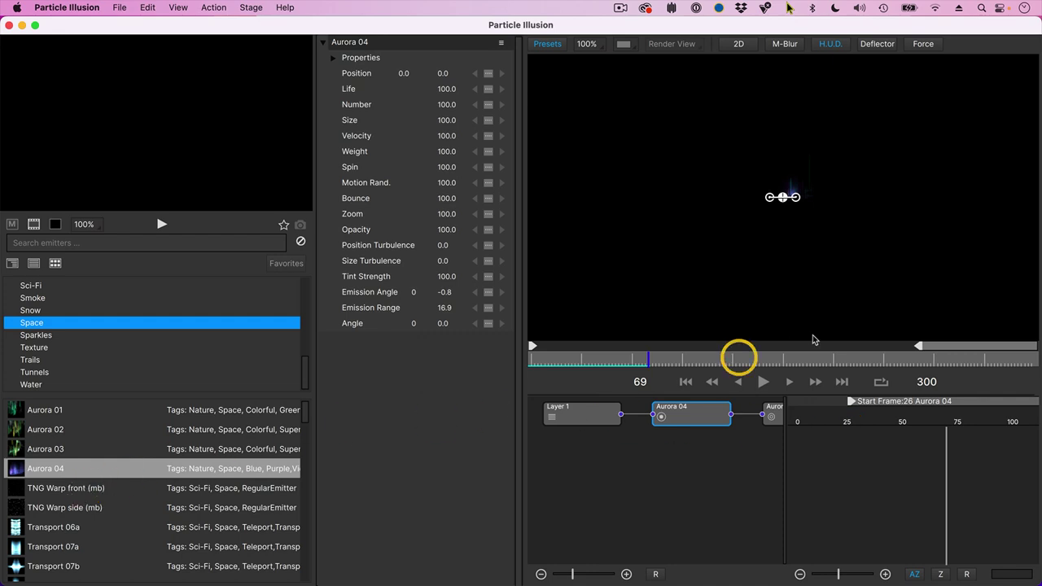
Move Aurora 04's start frame to 0 and replay from the beginning.
left_click_drag(851, 402, 781, 399)
left_click_drag(539, 359, 508, 366)
key("space")
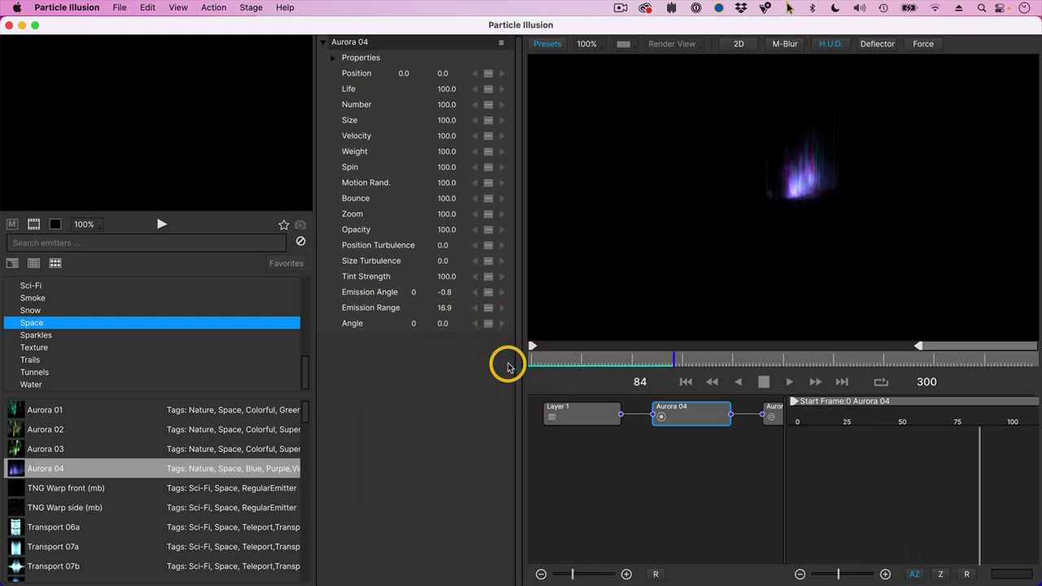
key("space")
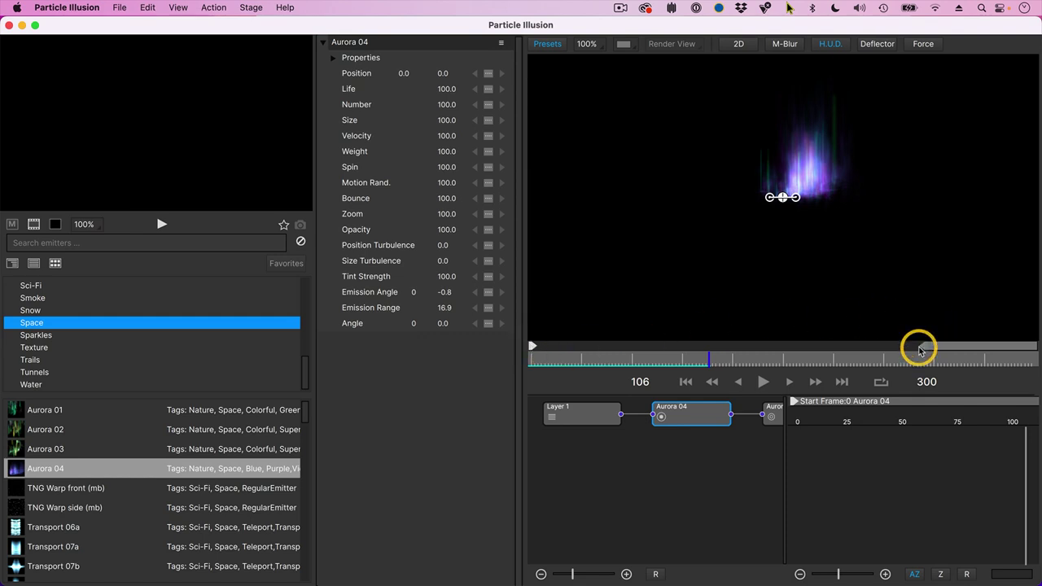
Set the playback end to frame 146 and show the Nature emitter presets.
mouse_move(920, 348)
left_mouse_down()
mouse_move(756, 349)
mouse_move(781, 361)
left_mouse_up()
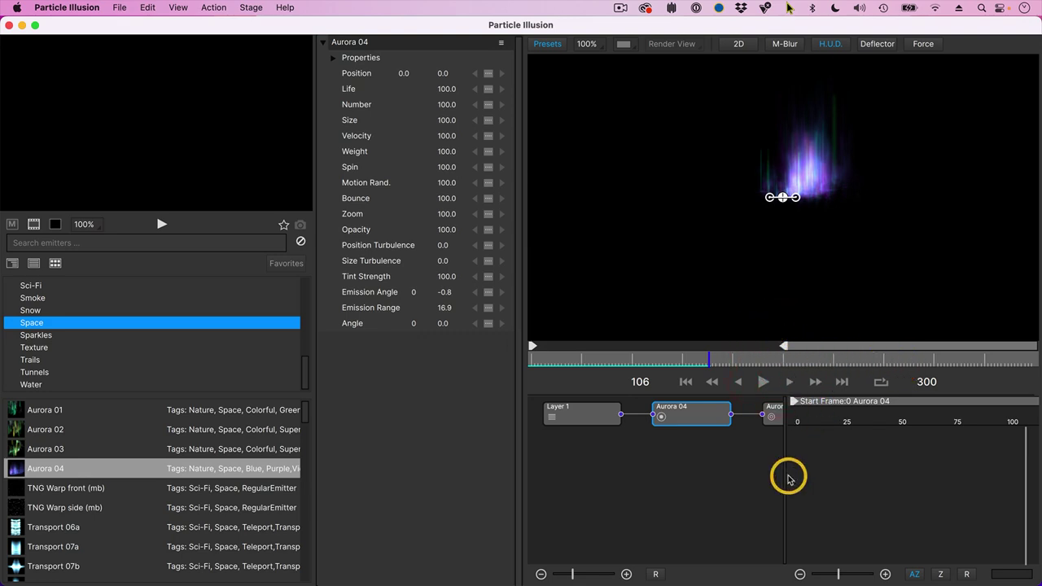
scroll(48, 312, "up", 3)
left_click(39, 351)
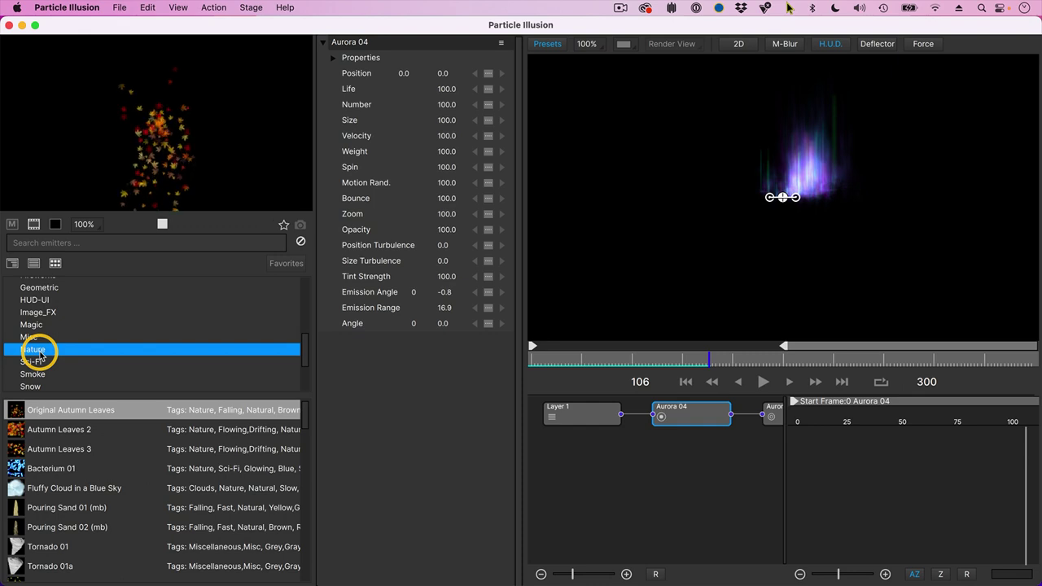
Compare the Pouring Sand 01 and 02 (mb) presets and delete the Aurora 04 emitter.
left_click(58, 508)
left_click(57, 527)
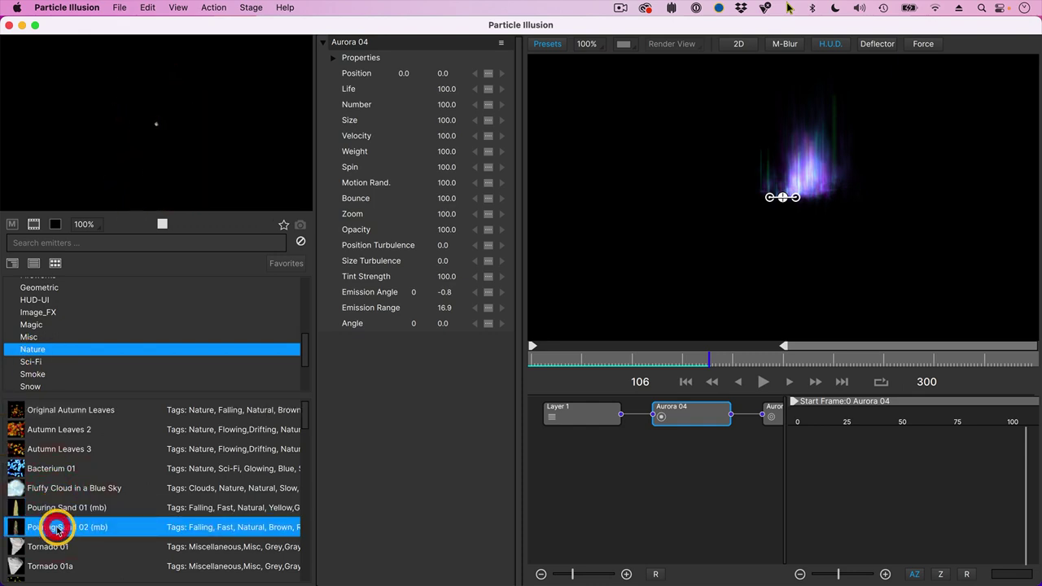
left_click(57, 507)
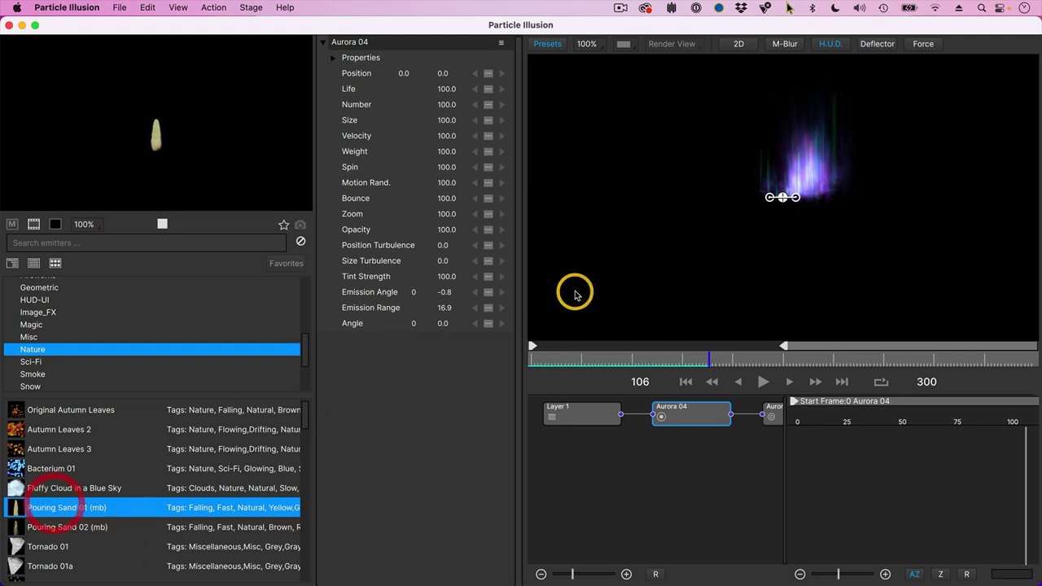
left_click(675, 412)
key("Delete")
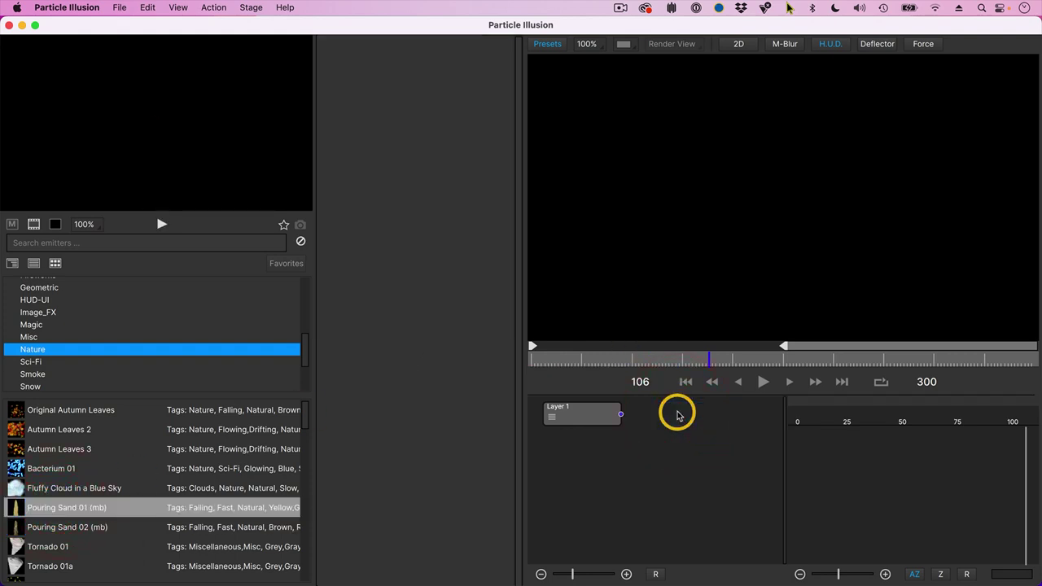
Add Pouring Sand 01 (mb) near the stage top at -7, -287, starting at frame 0, and preview it.
double_click(12, 507)
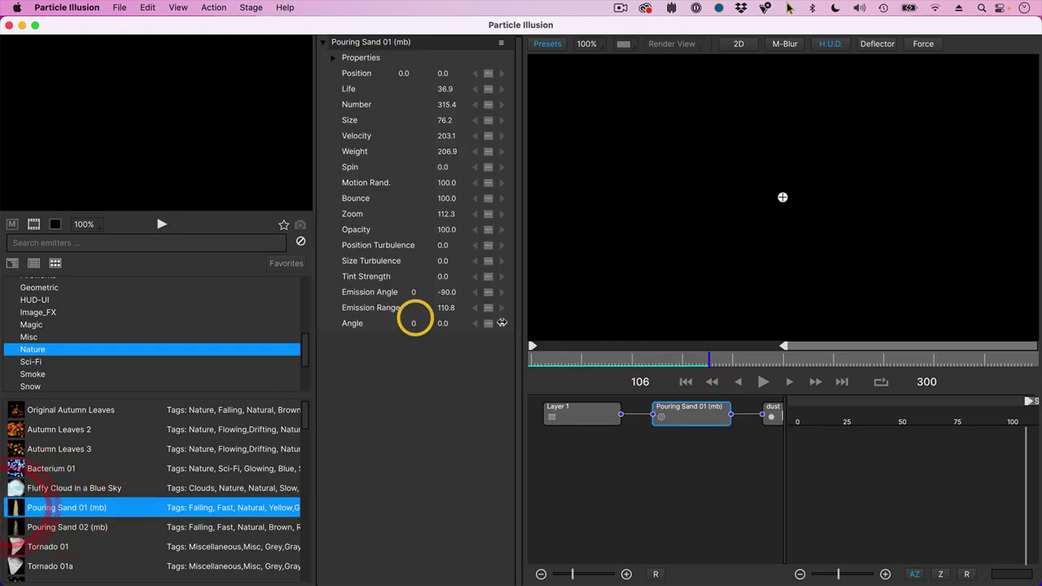
left_click_drag(781, 197, 782, 122)
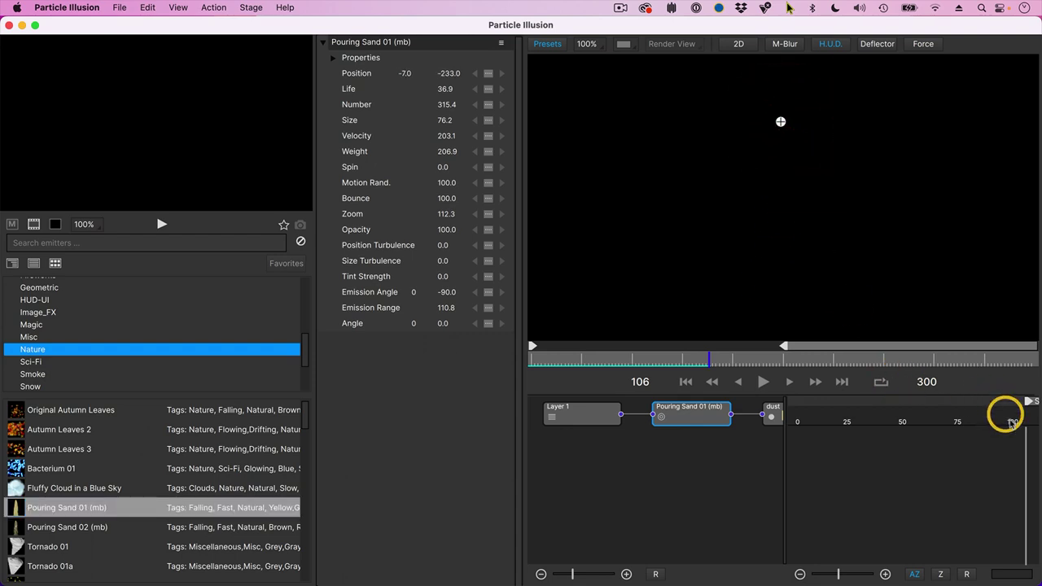
left_click_drag(1024, 400, 775, 412)
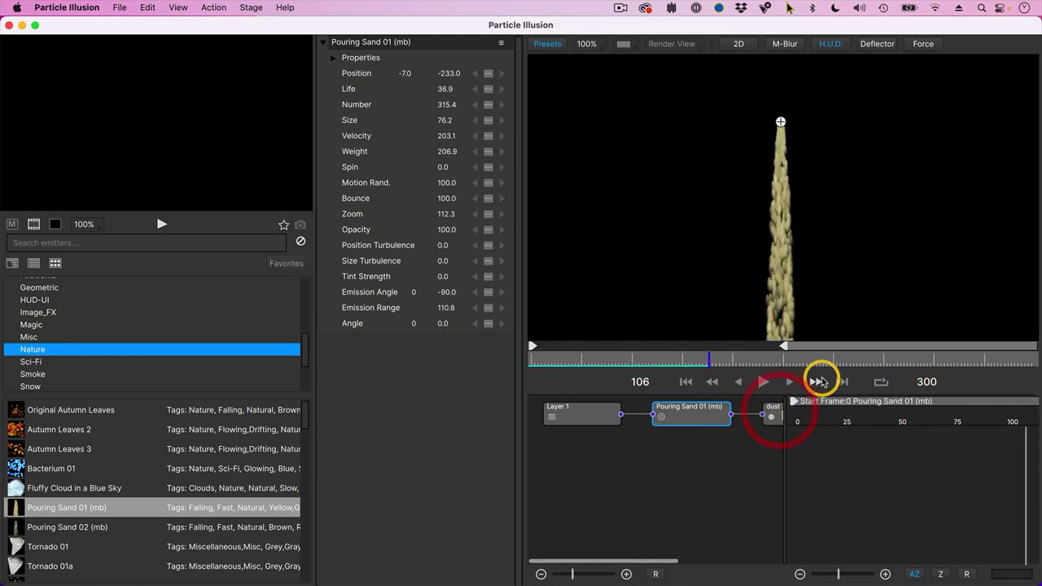
key("space")
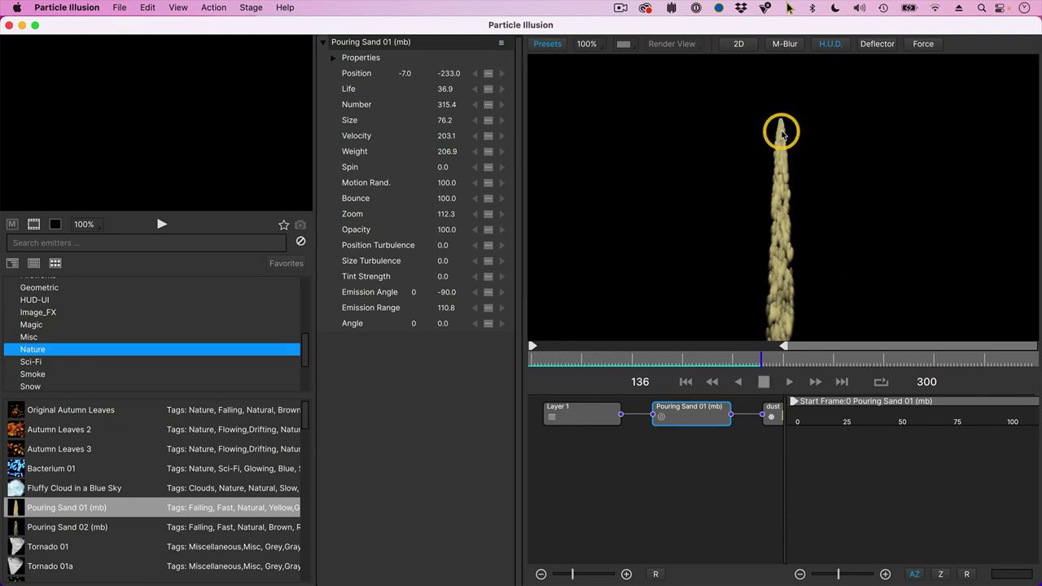
key("space")
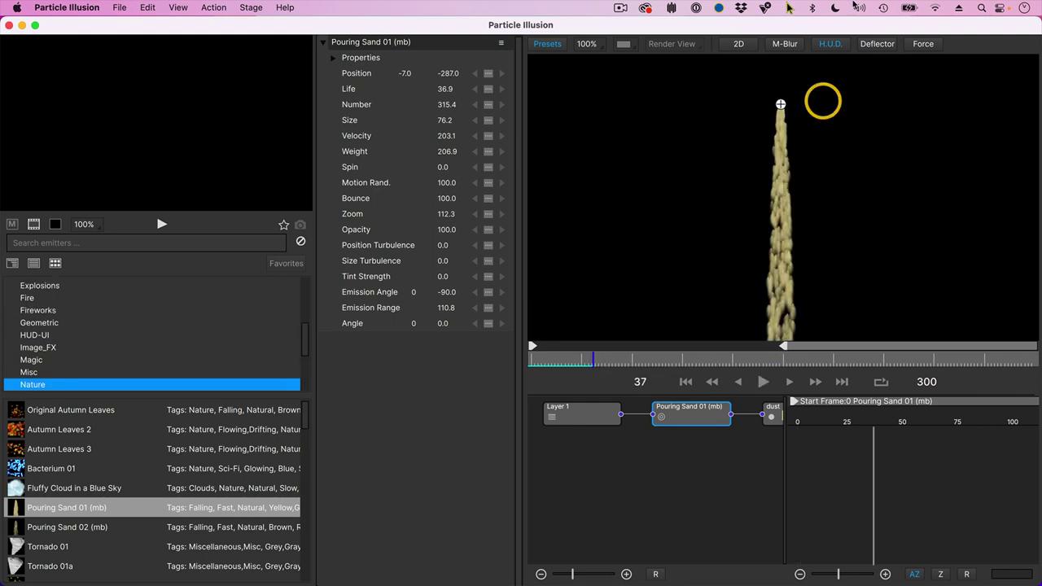
Add a deflector stretched diagonally under the sand, active from frame 0, and play it.
left_click(877, 44)
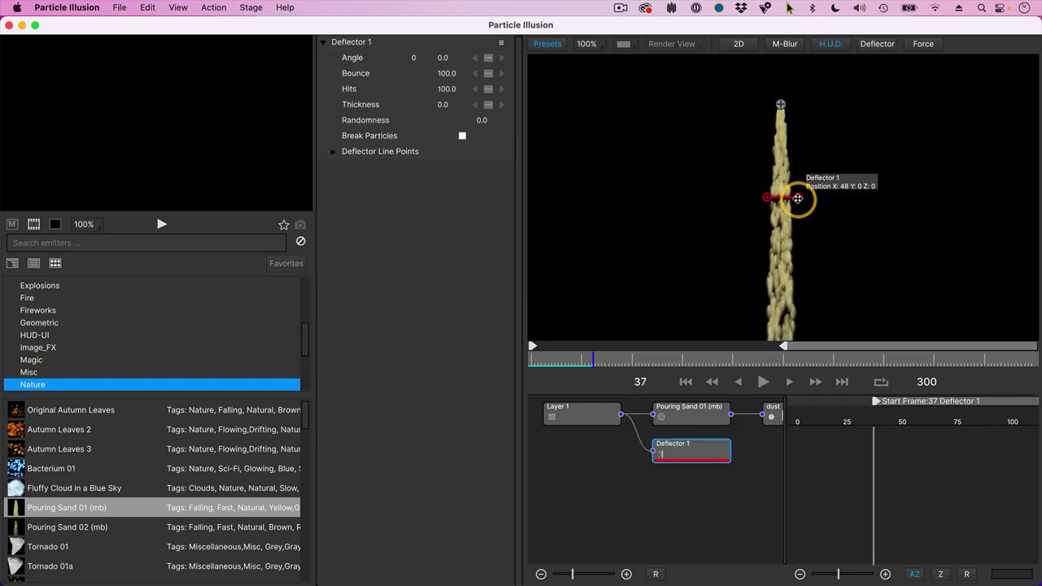
left_click_drag(799, 197, 808, 120)
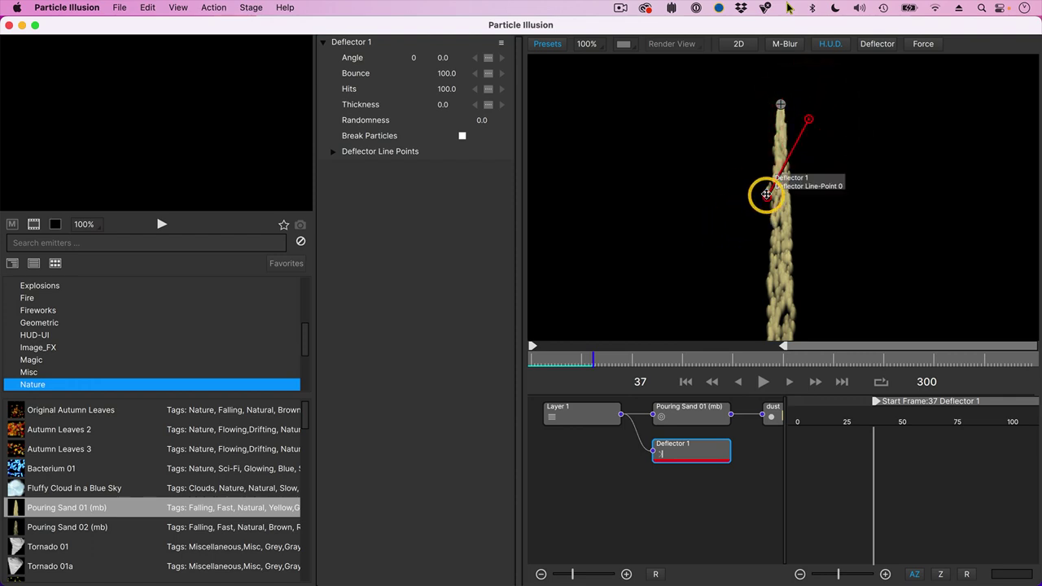
left_click_drag(766, 196, 667, 321)
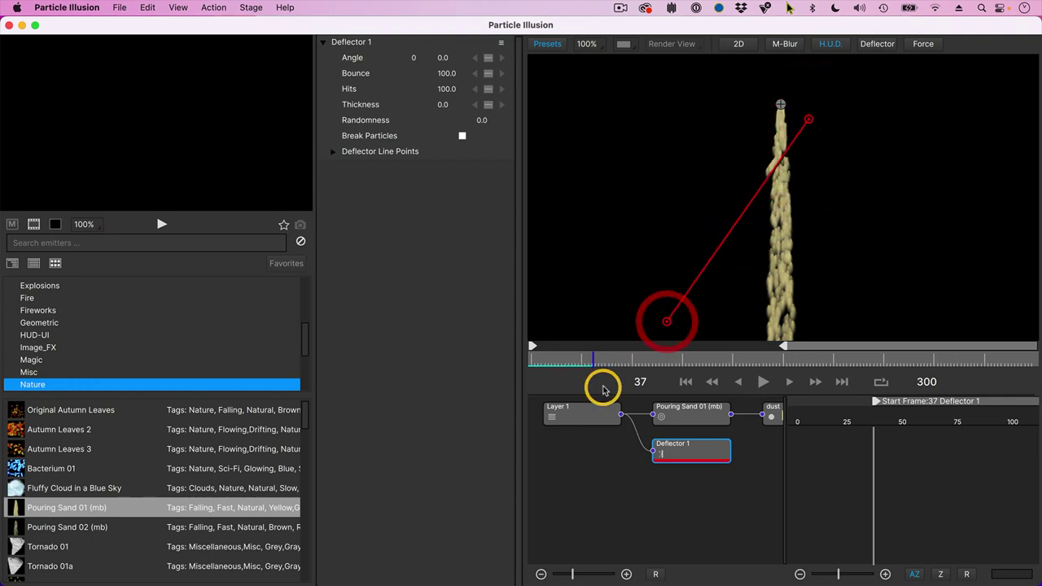
left_click_drag(875, 402, 755, 415)
left_click_drag(581, 369, 526, 366)
key("space")
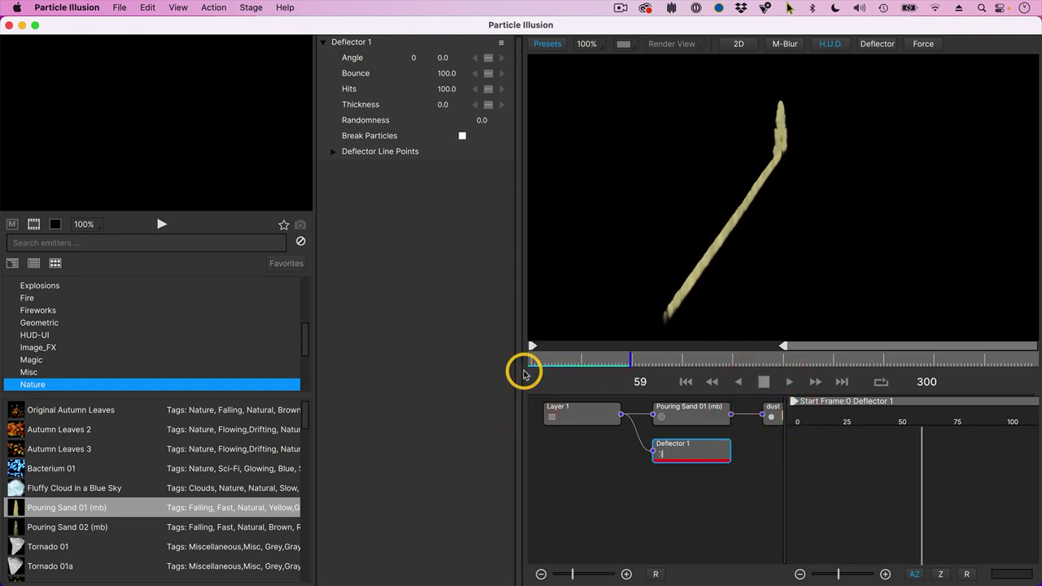
key("space")
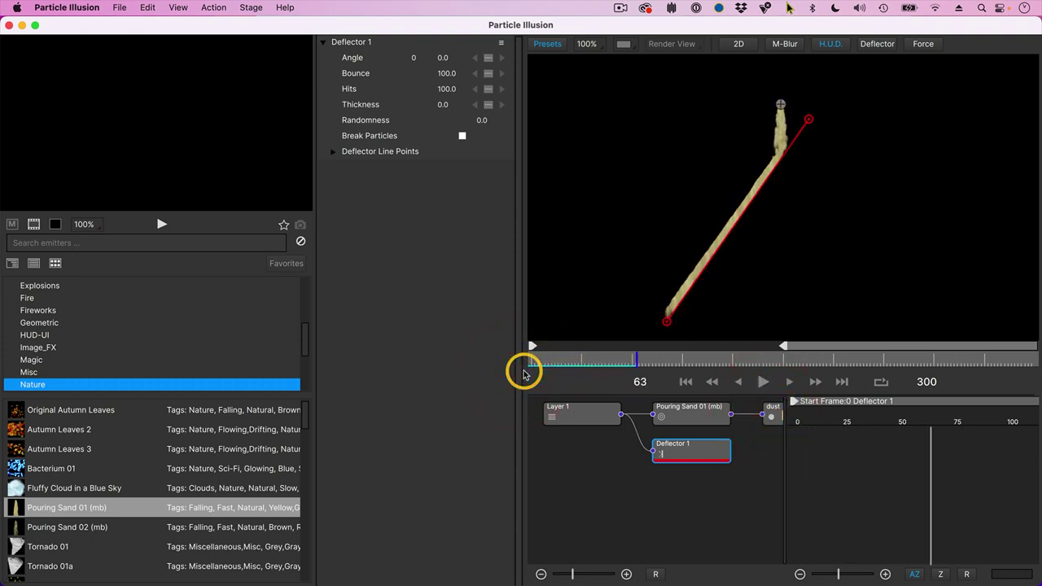
Add a middle point and bend the deflector into an inverted V peaked under the sand.
left_click(745, 215)
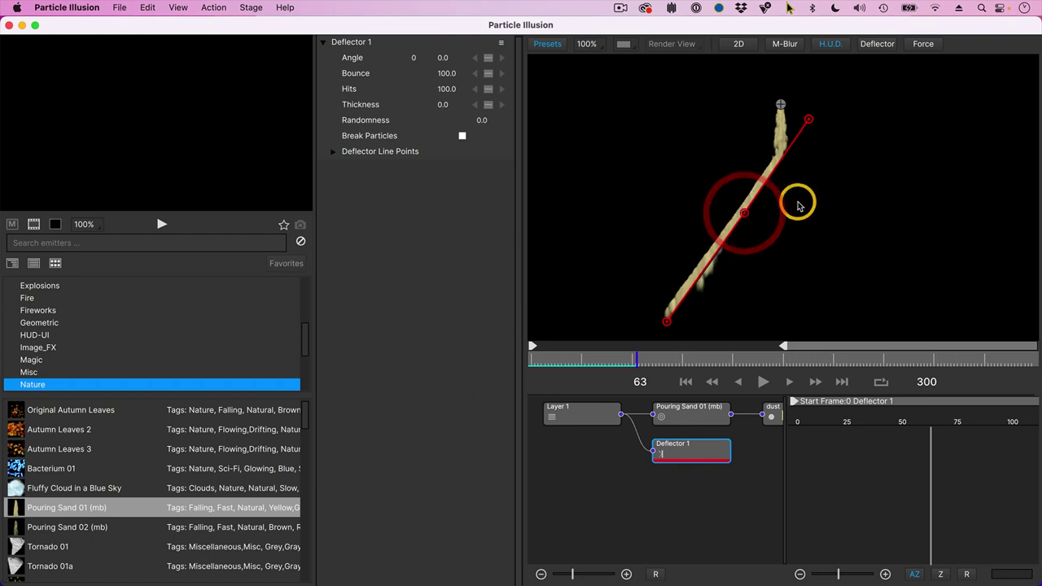
left_click_drag(809, 120, 845, 333)
left_click_drag(744, 214, 780, 145)
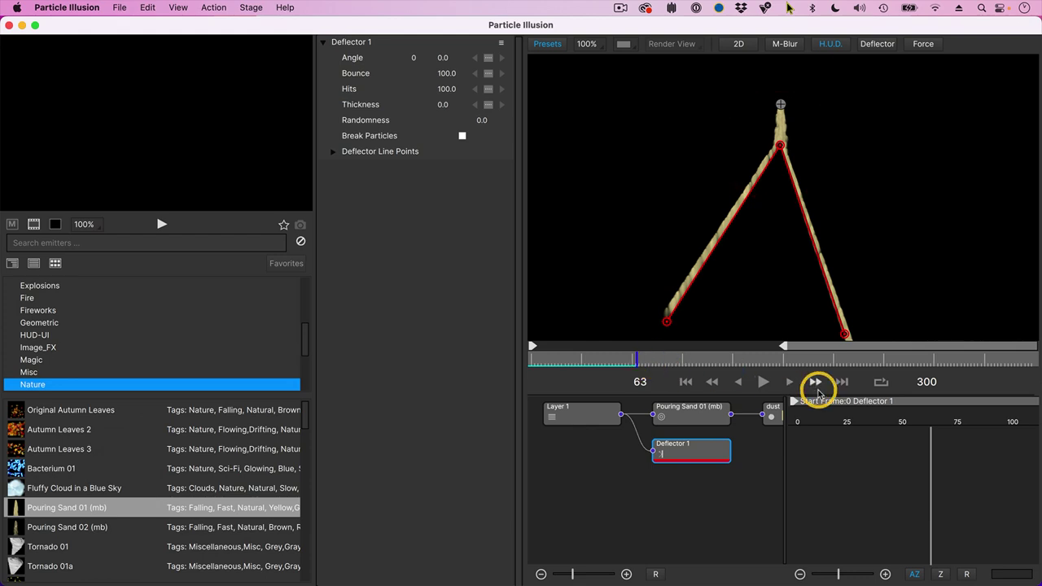
Replay the sand and raise the roof's right end (Line-Point 2) slightly.
left_click_drag(819, 426, 772, 421)
key("space")
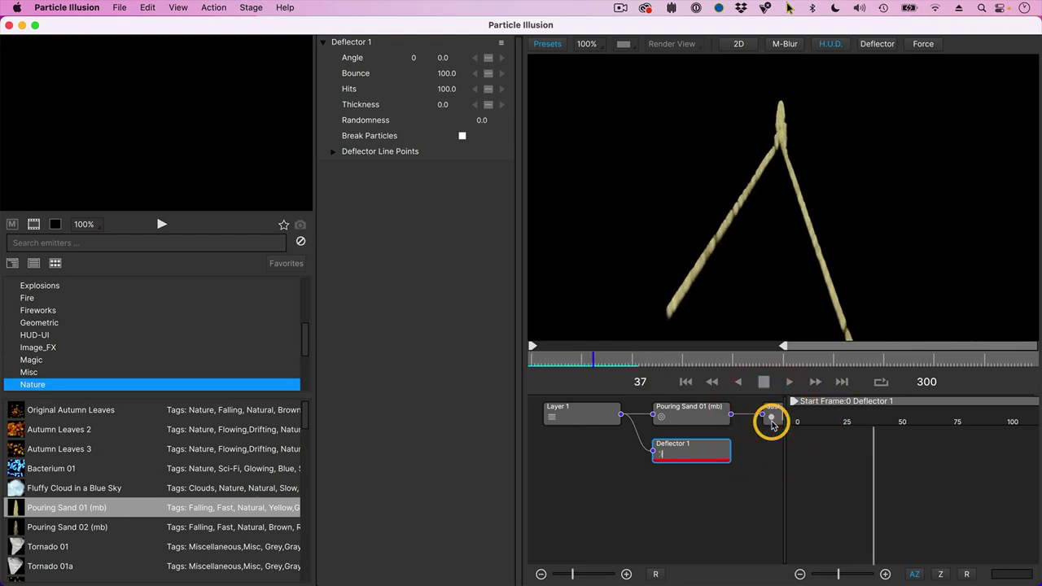
key("space")
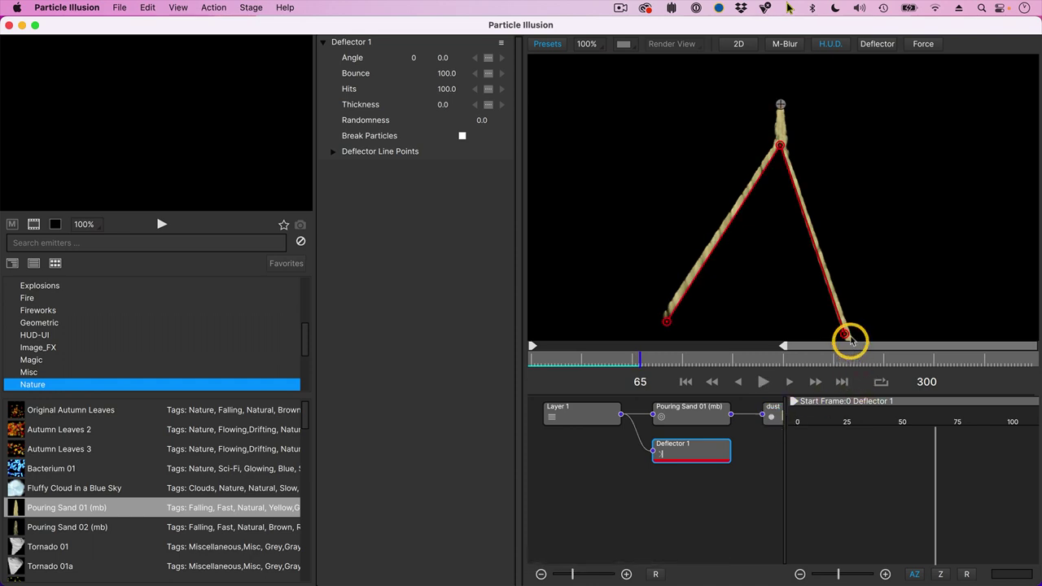
left_click_drag(844, 333, 873, 291)
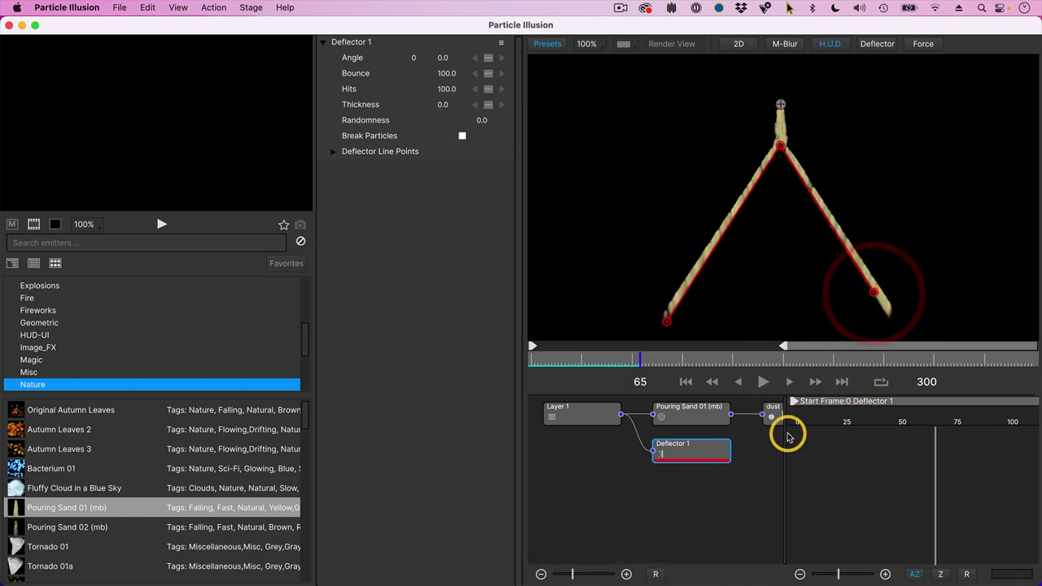
left_click_drag(633, 356, 510, 372)
key("space")
key("space")
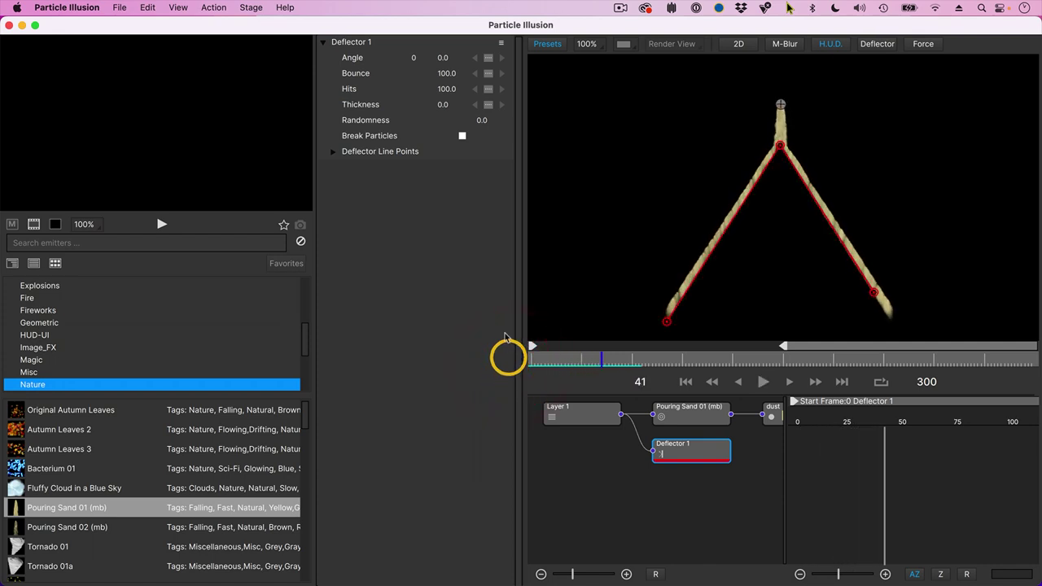
Turn on Break Particles for Deflector 1 and replay to see the sand scatter.
left_click(461, 136)
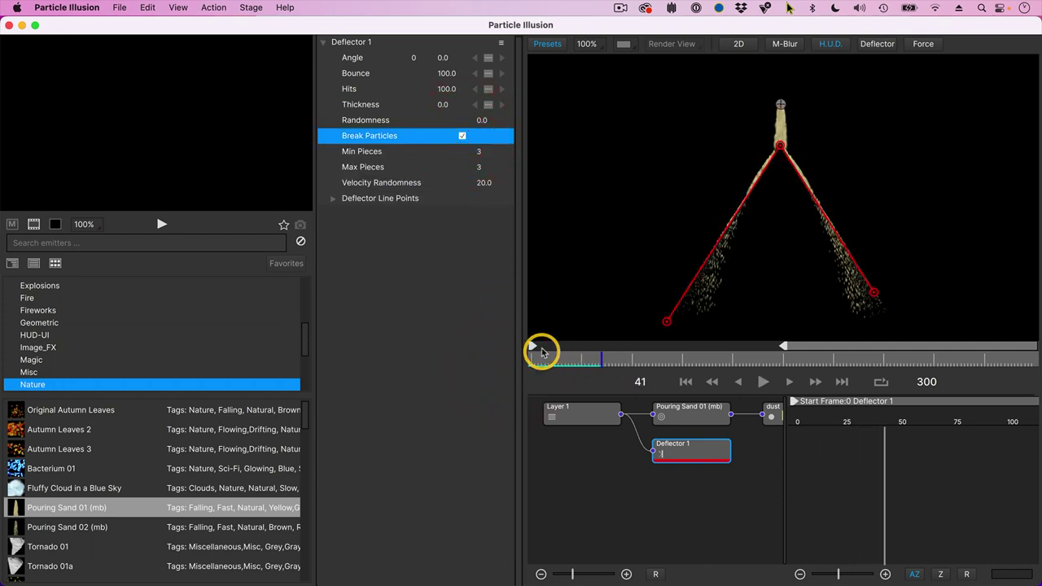
left_click_drag(558, 366, 488, 361)
key("space")
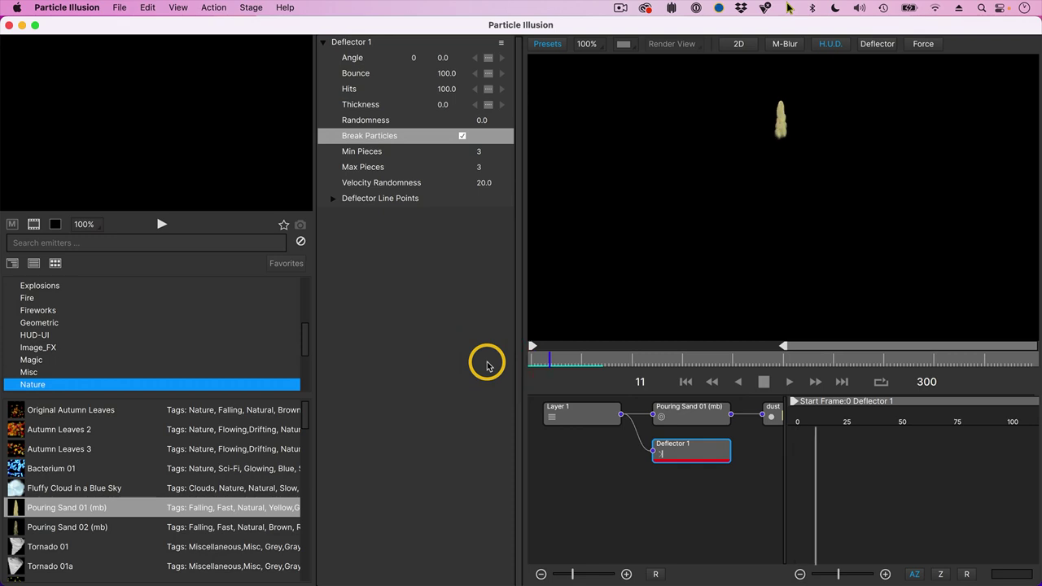
key("space")
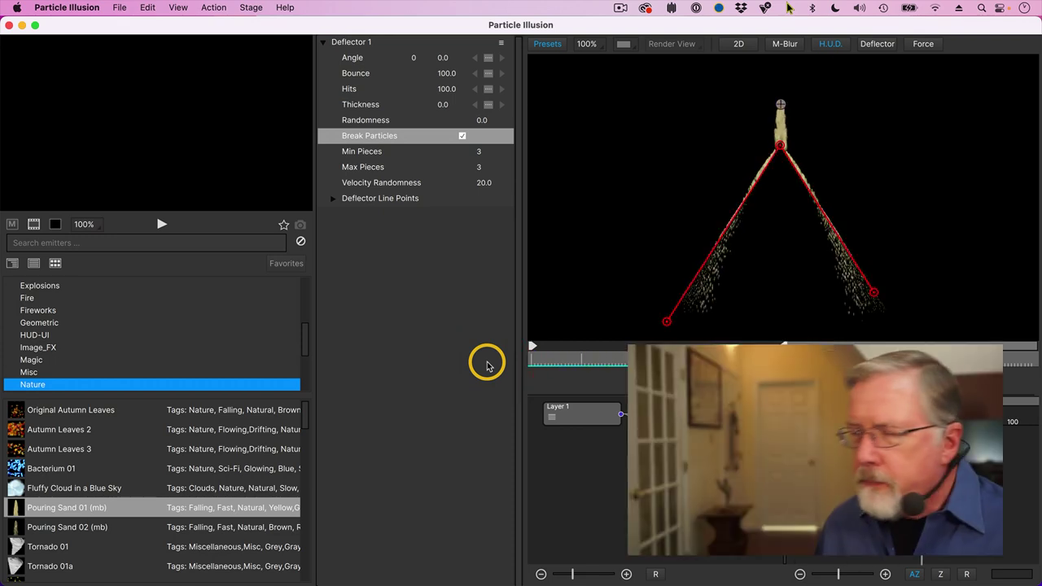